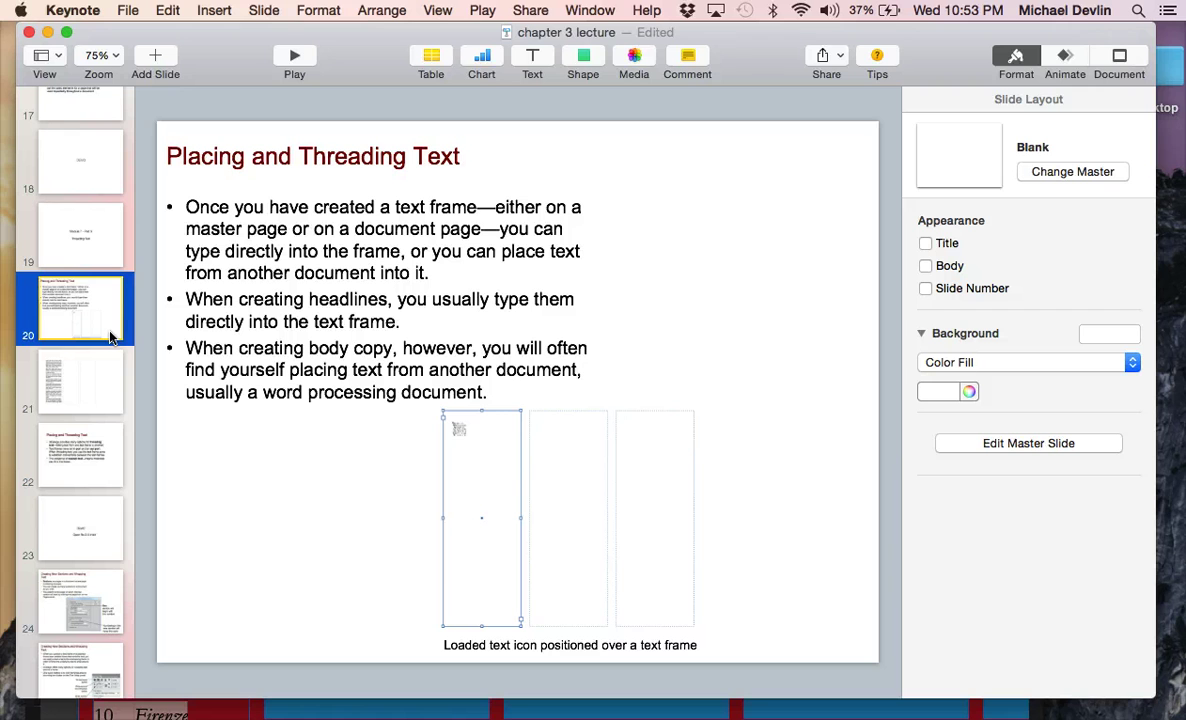
Review the lecture slides on placing and threading text through to the DEMO slide naming the exercise file
click(103, 302)
click(519, 617)
click(481, 435)
click(91, 394)
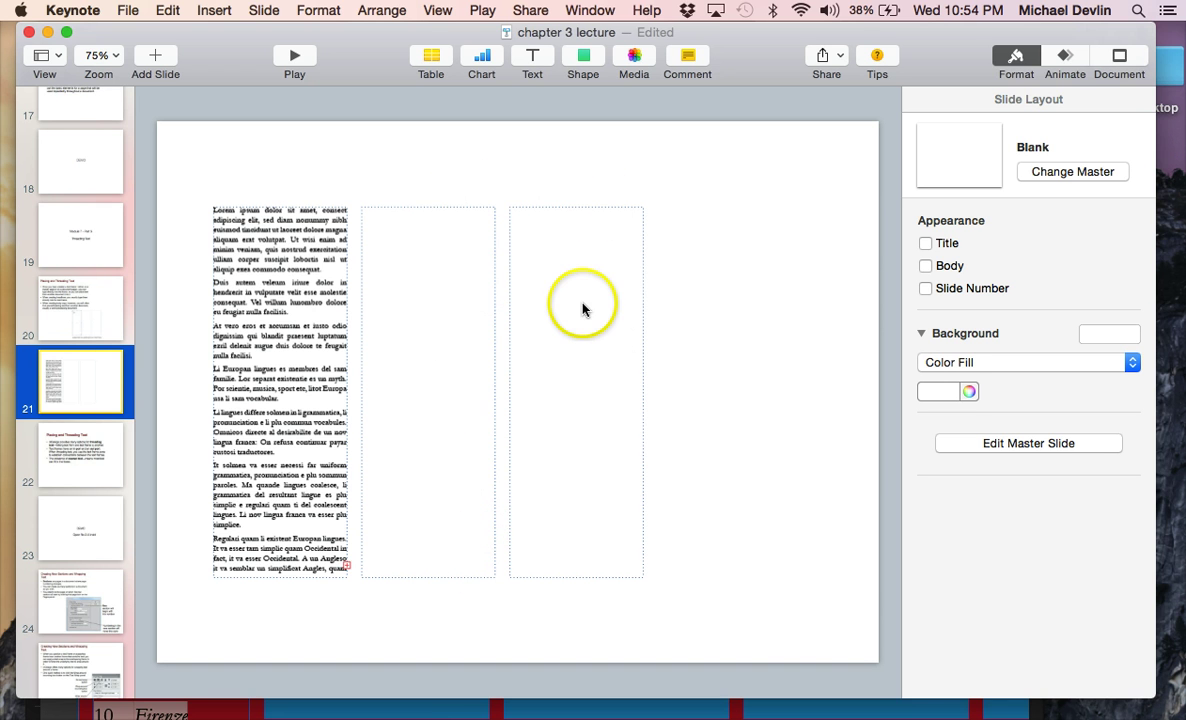
click(66, 445)
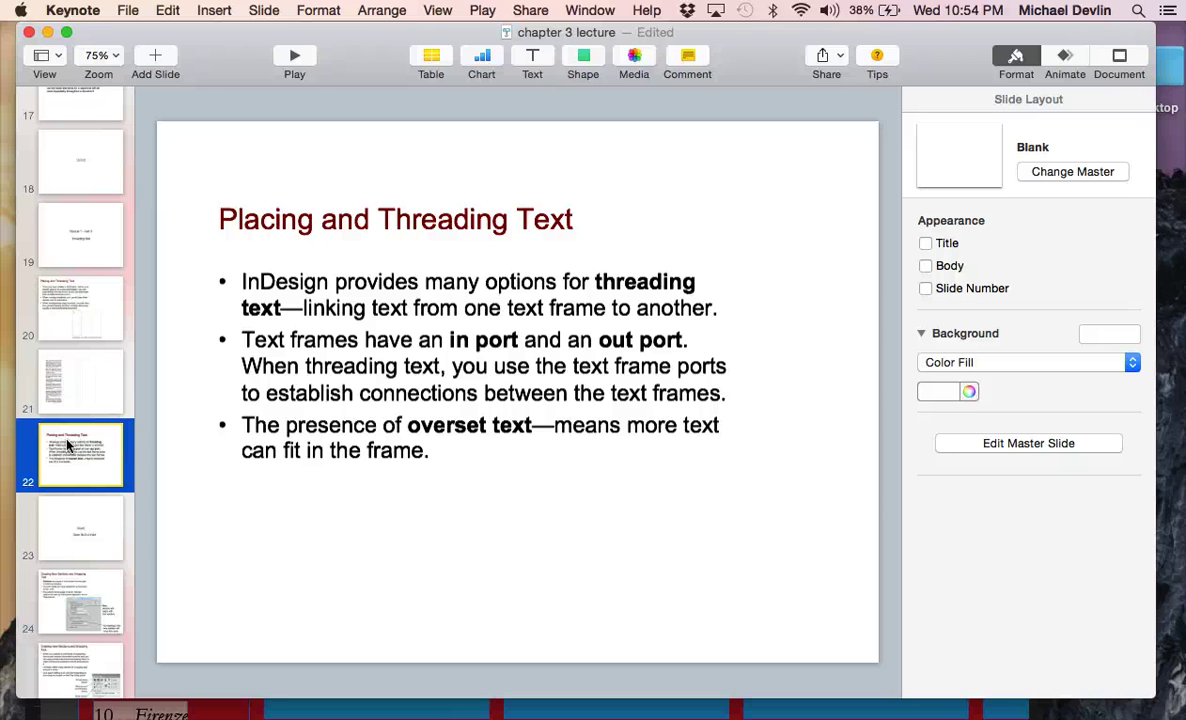
click(70, 450)
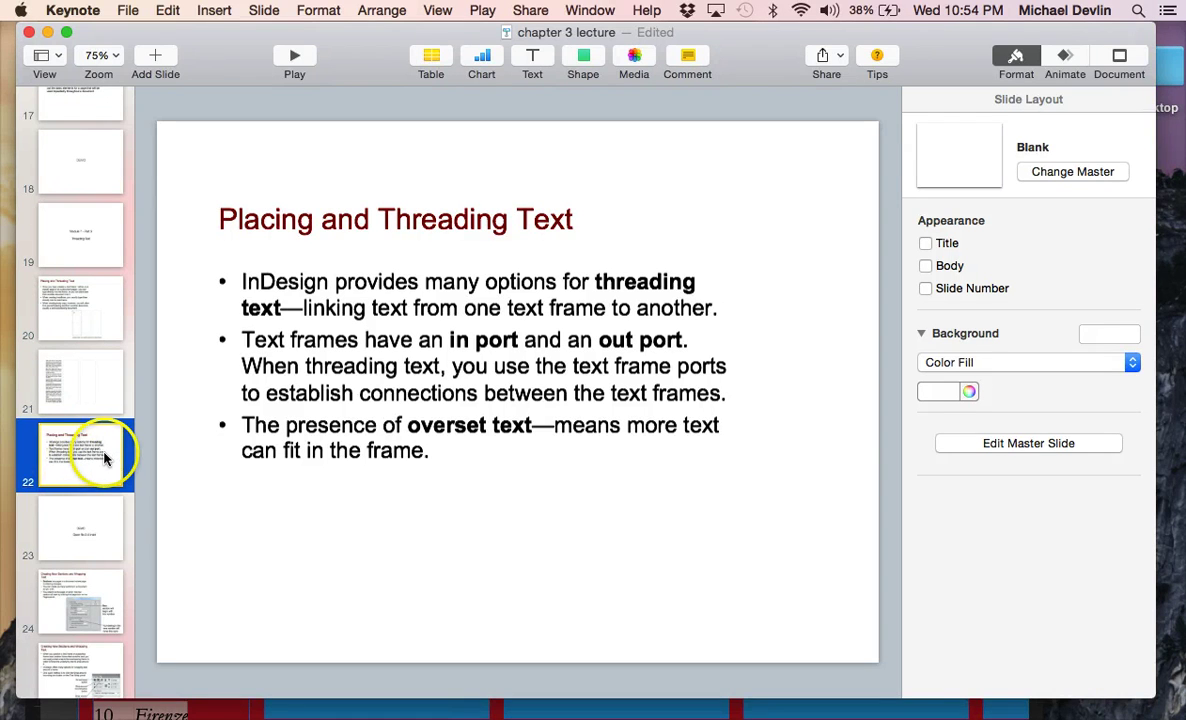
click(120, 399)
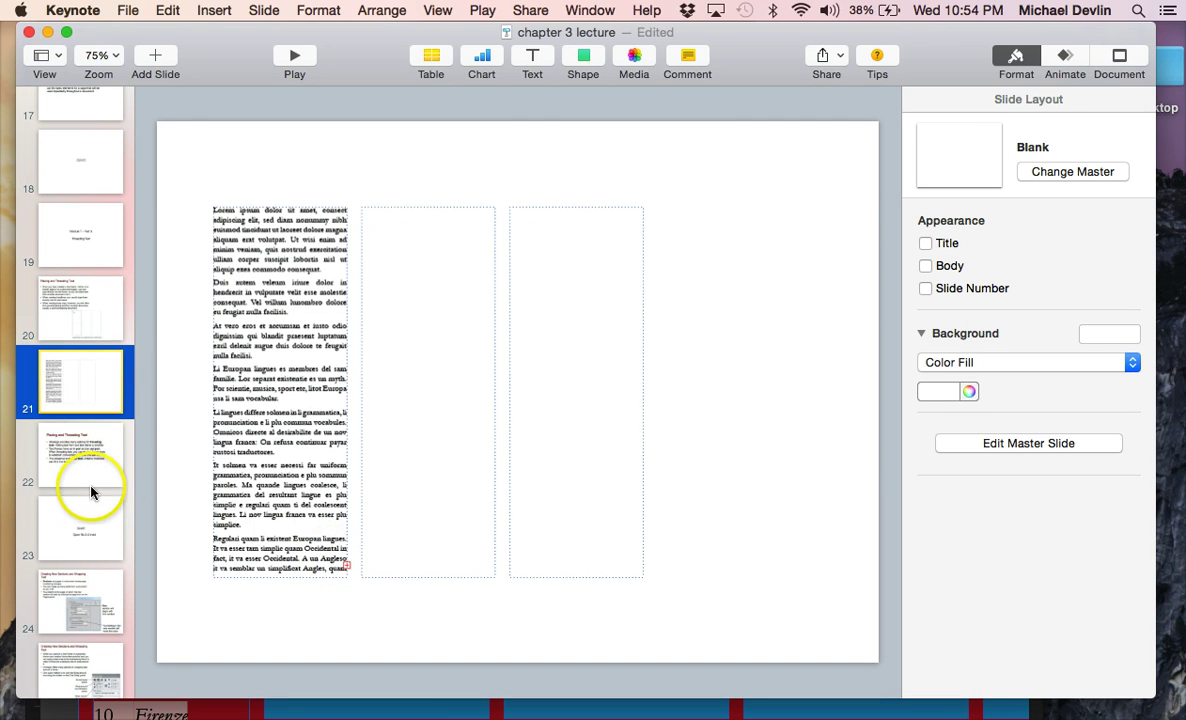
click(91, 528)
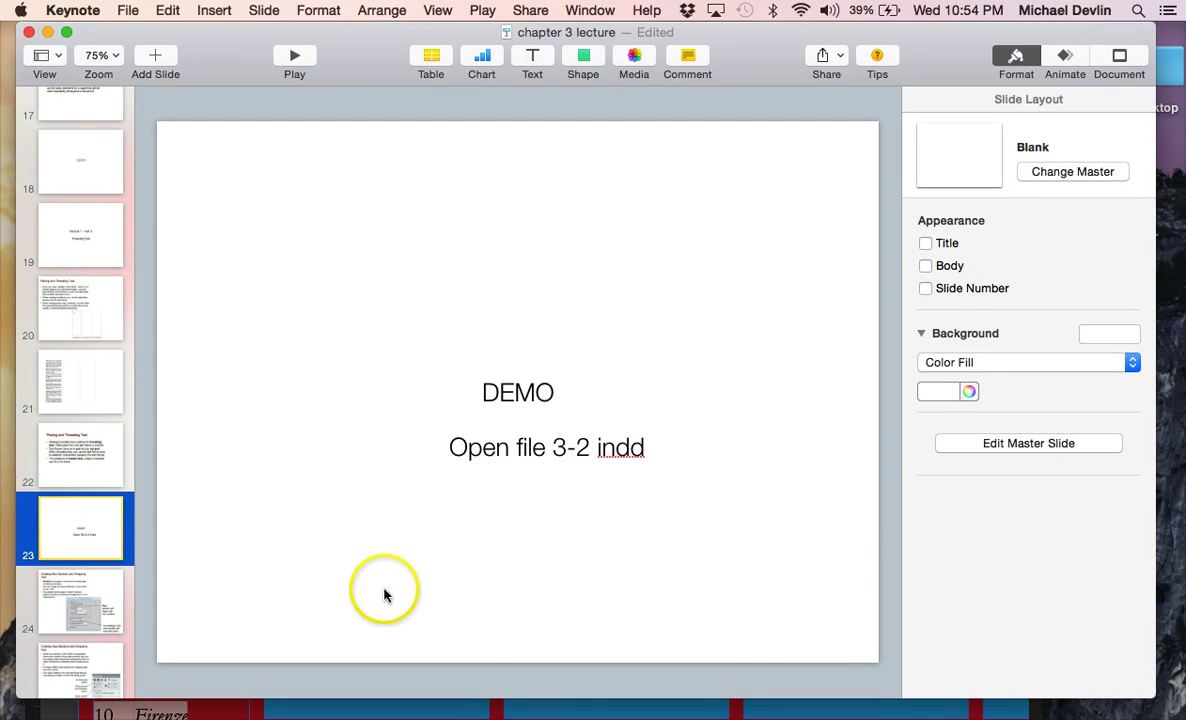
Switch to InDesign and display page 3, the Manarola page, of ID 3-2.indd
click(520, 708)
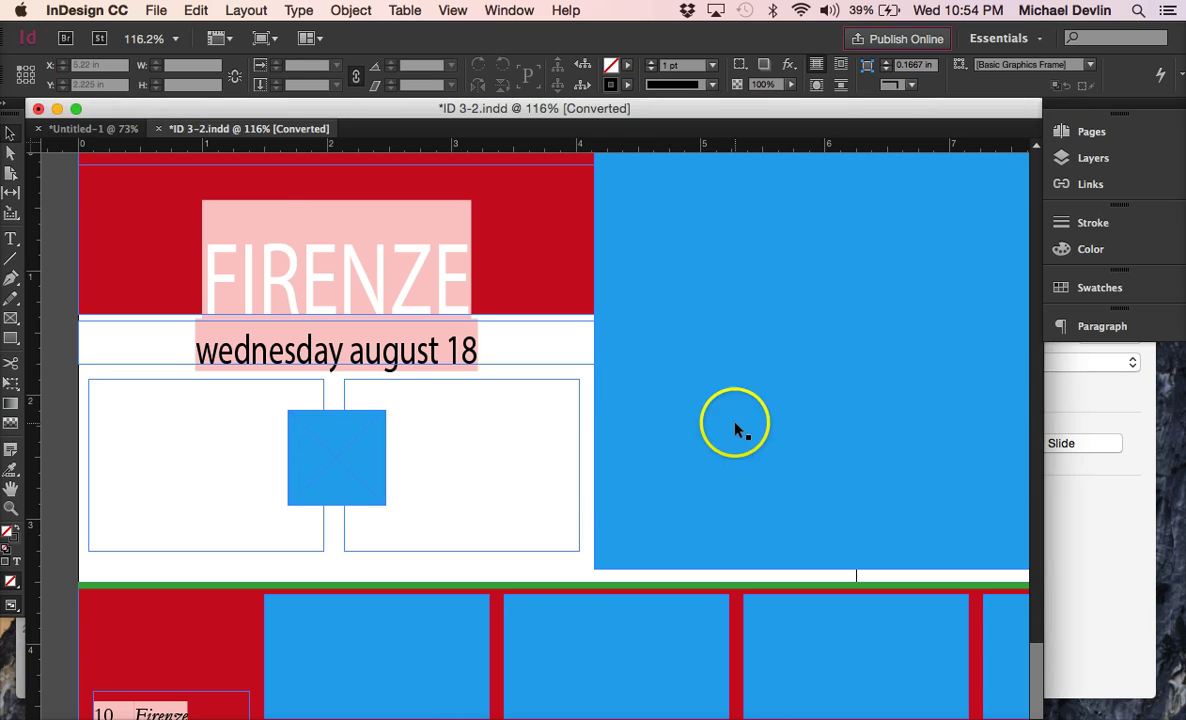
click(1081, 136)
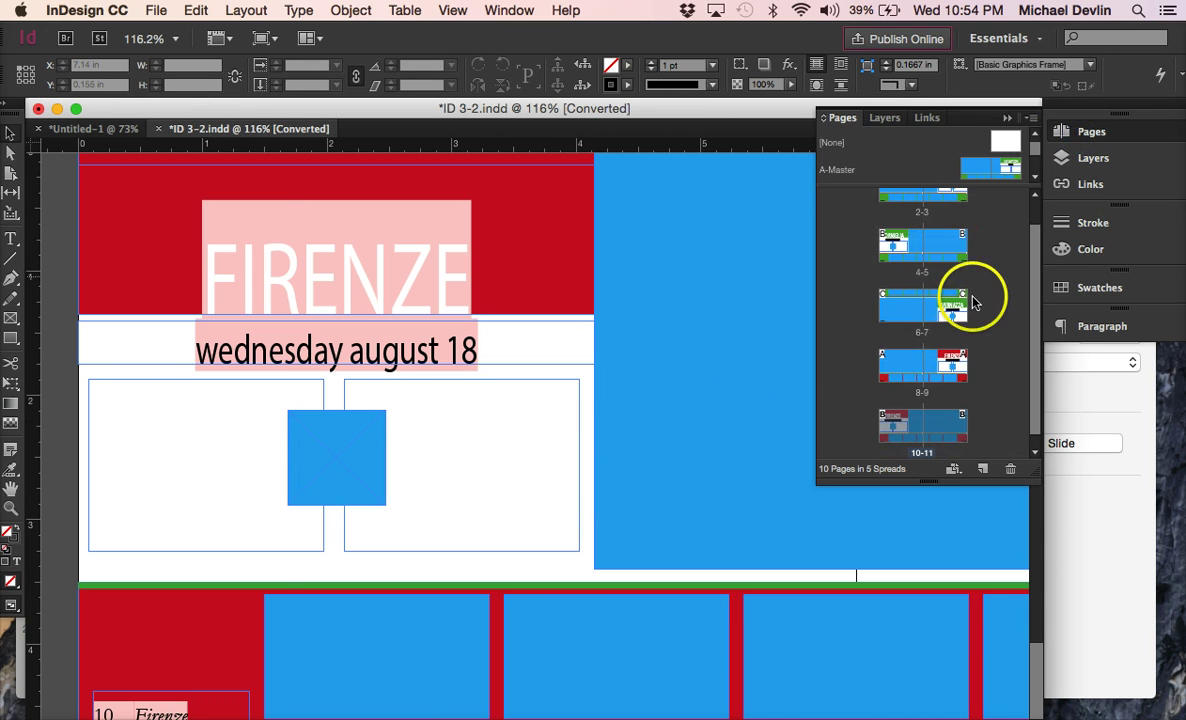
drag(966, 296, 921, 312)
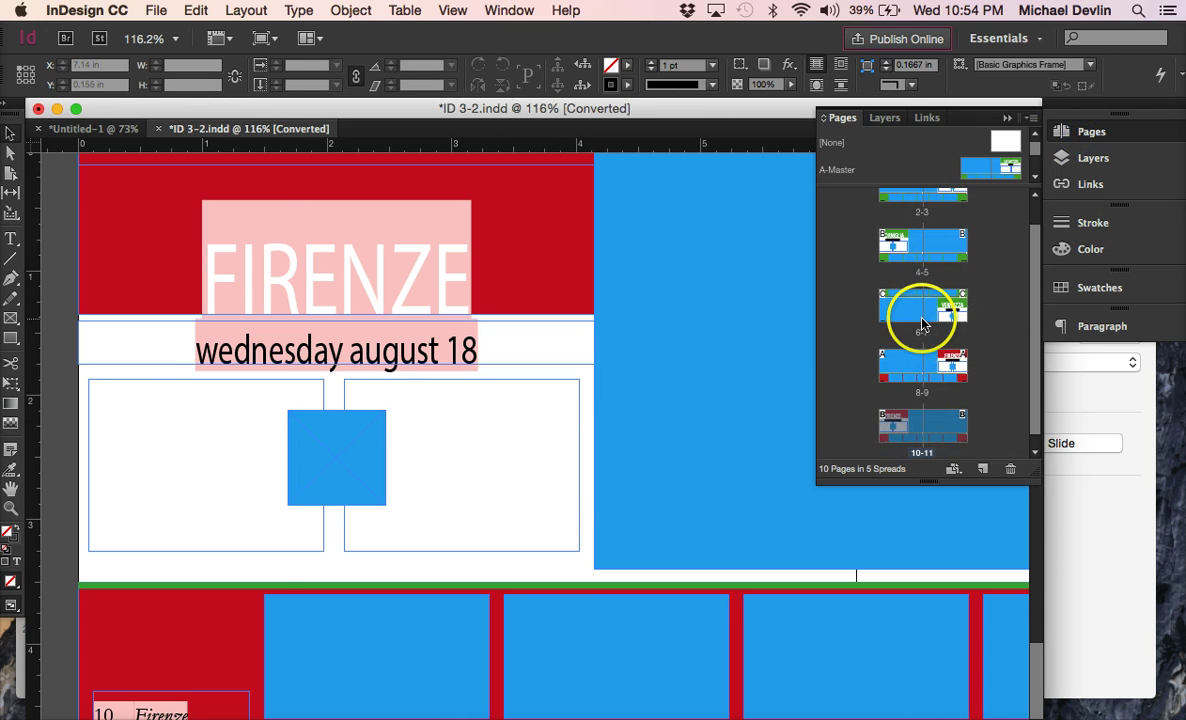
scroll(955, 228, up, 1)
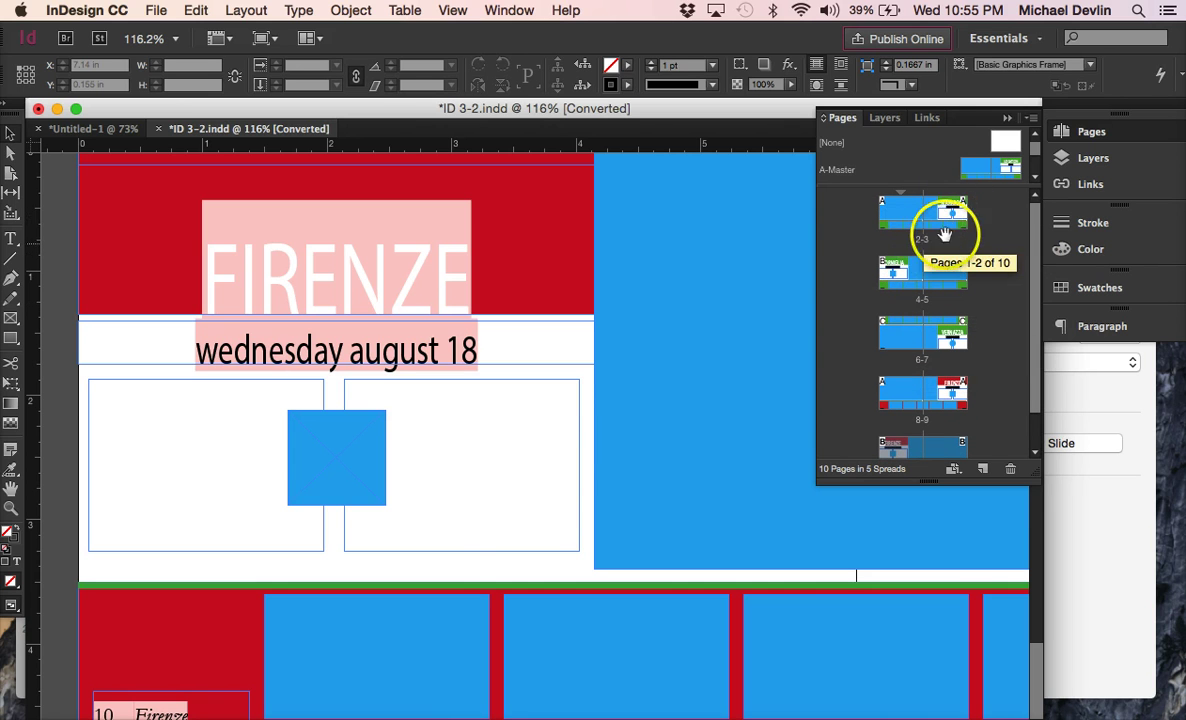
double_click(935, 226)
scroll(715, 339, right, 3)
scroll(715, 339, down, 1)
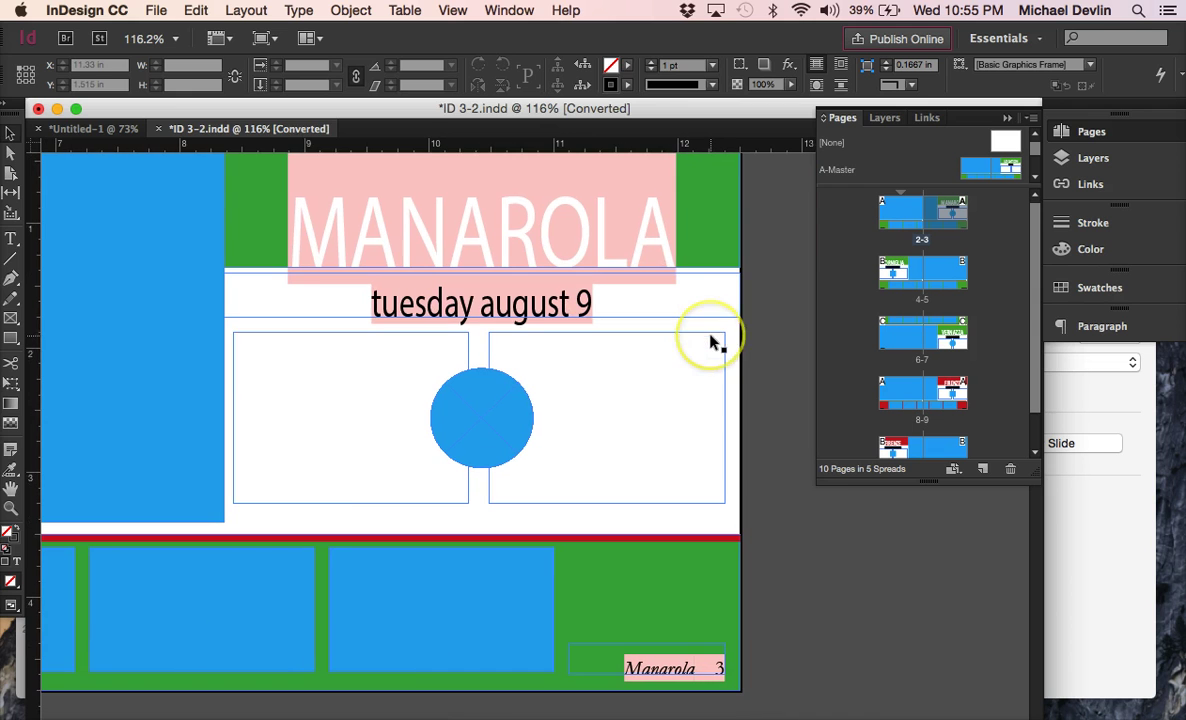
Delete the empty text frame to the right of the blue circle, beneath the date on page 3
click(349, 372)
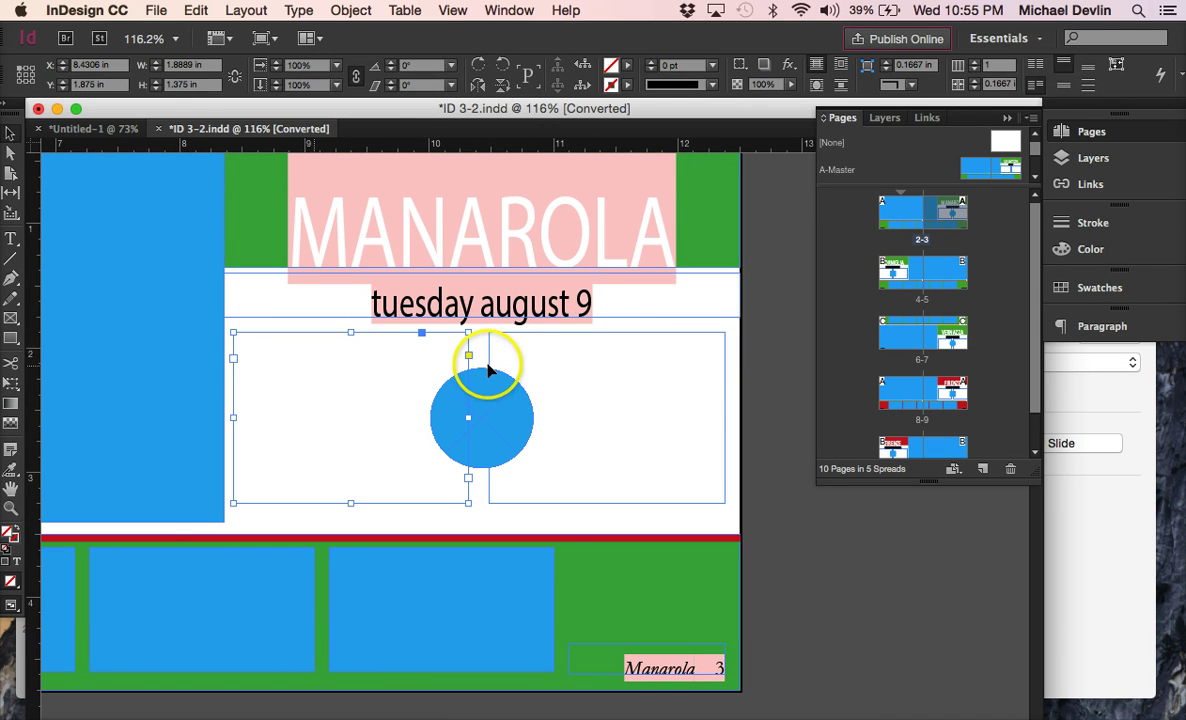
click(640, 335)
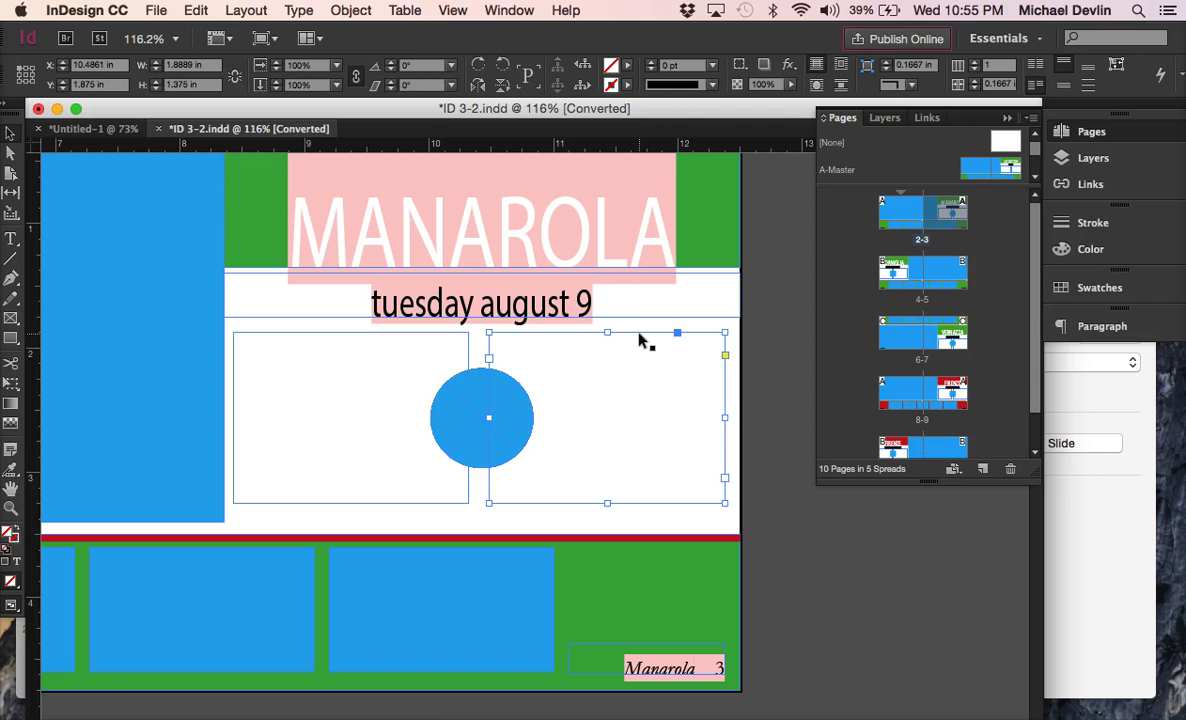
click(667, 336)
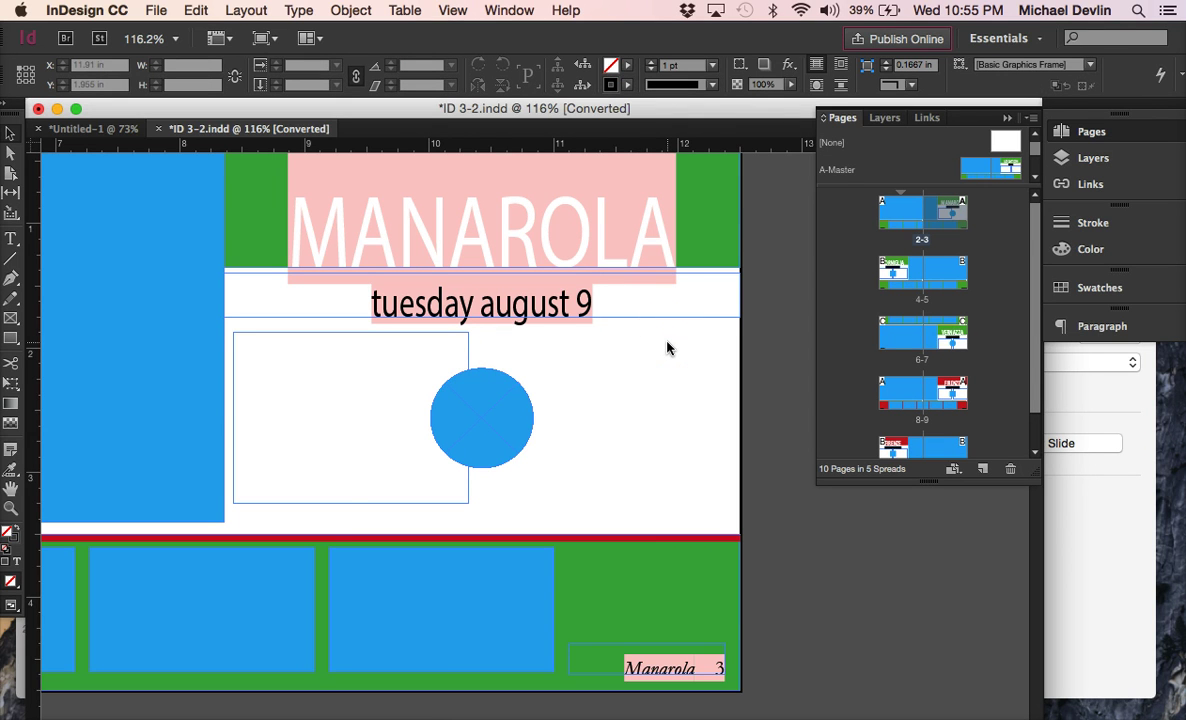
click(465, 342)
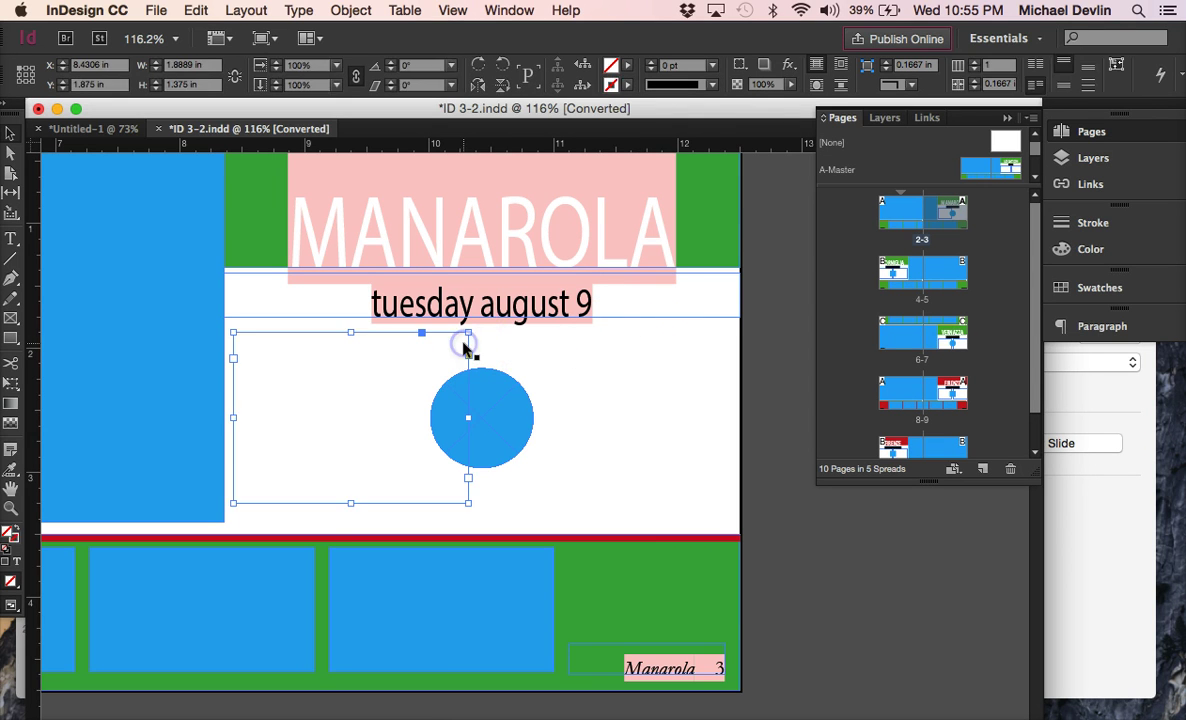
click(370, 370)
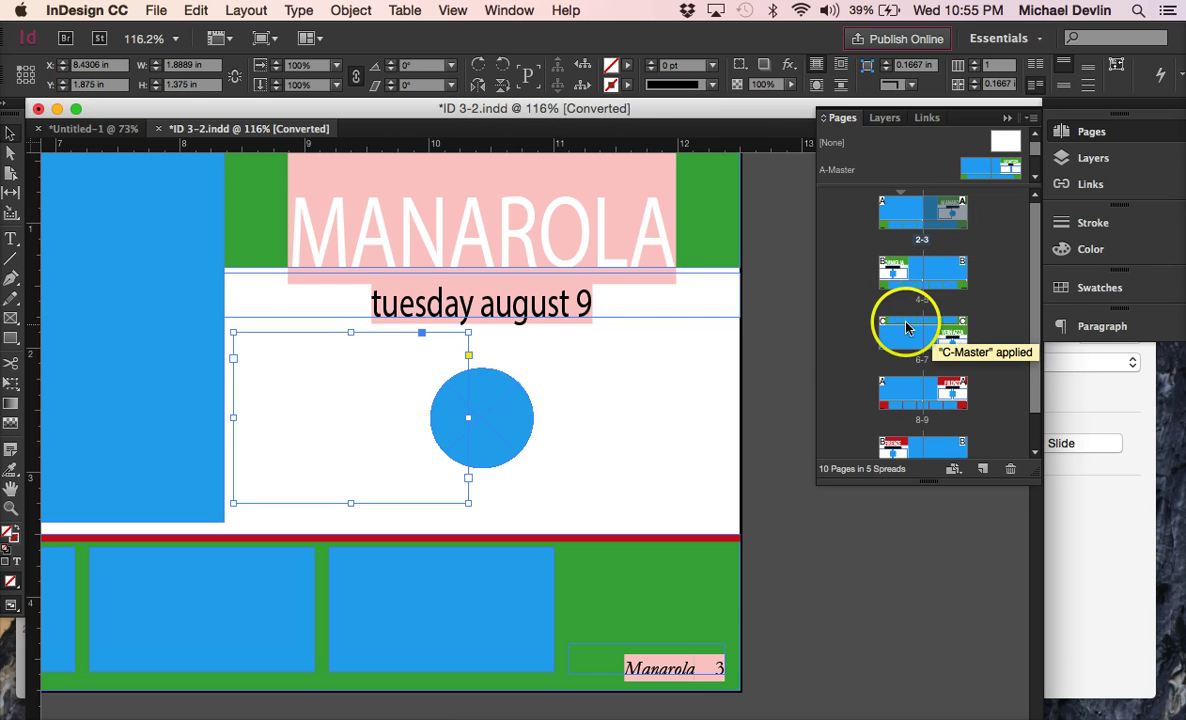
click(236, 302)
click(614, 407)
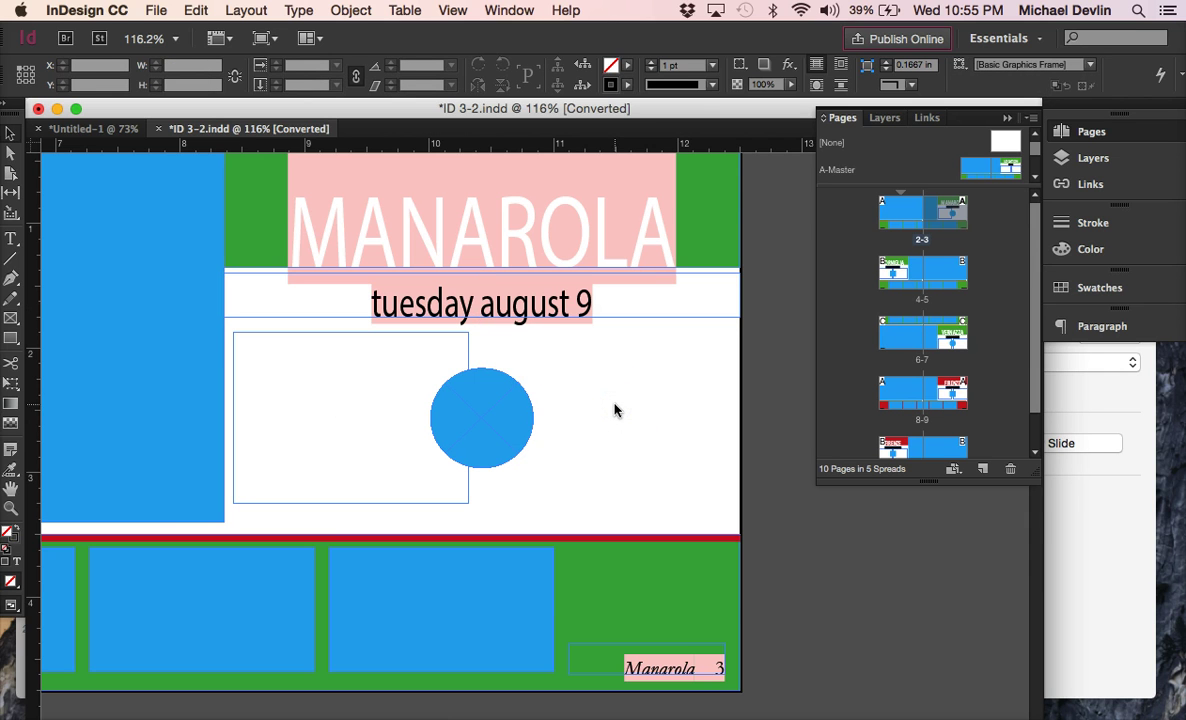
click(157, 11)
click(157, 11)
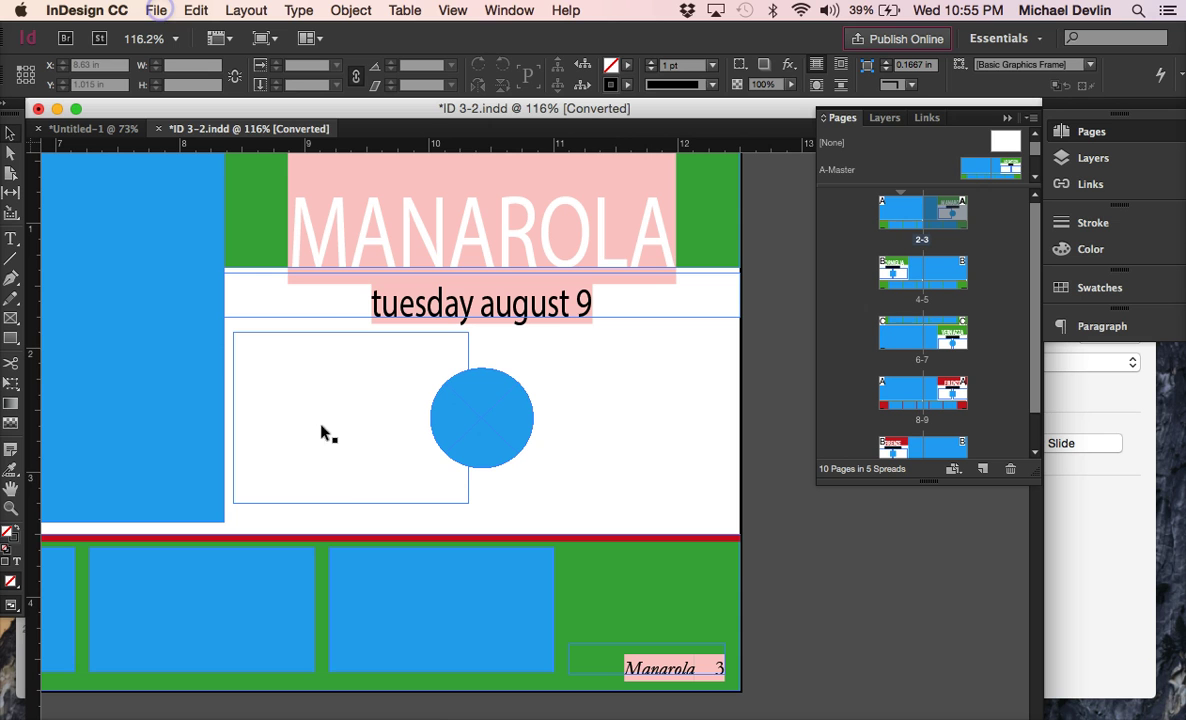
Place Greek Text.doc from the Chapter 3 folder into the empty text frame left of the blue circle
click(307, 336)
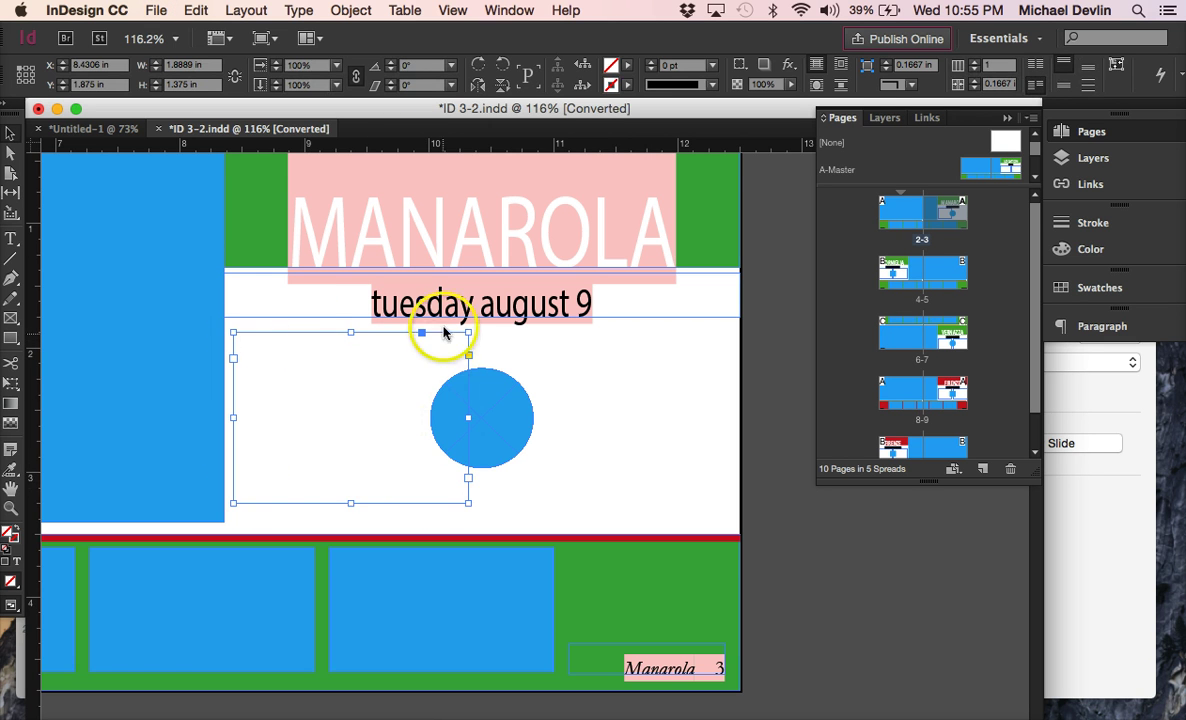
click(156, 10)
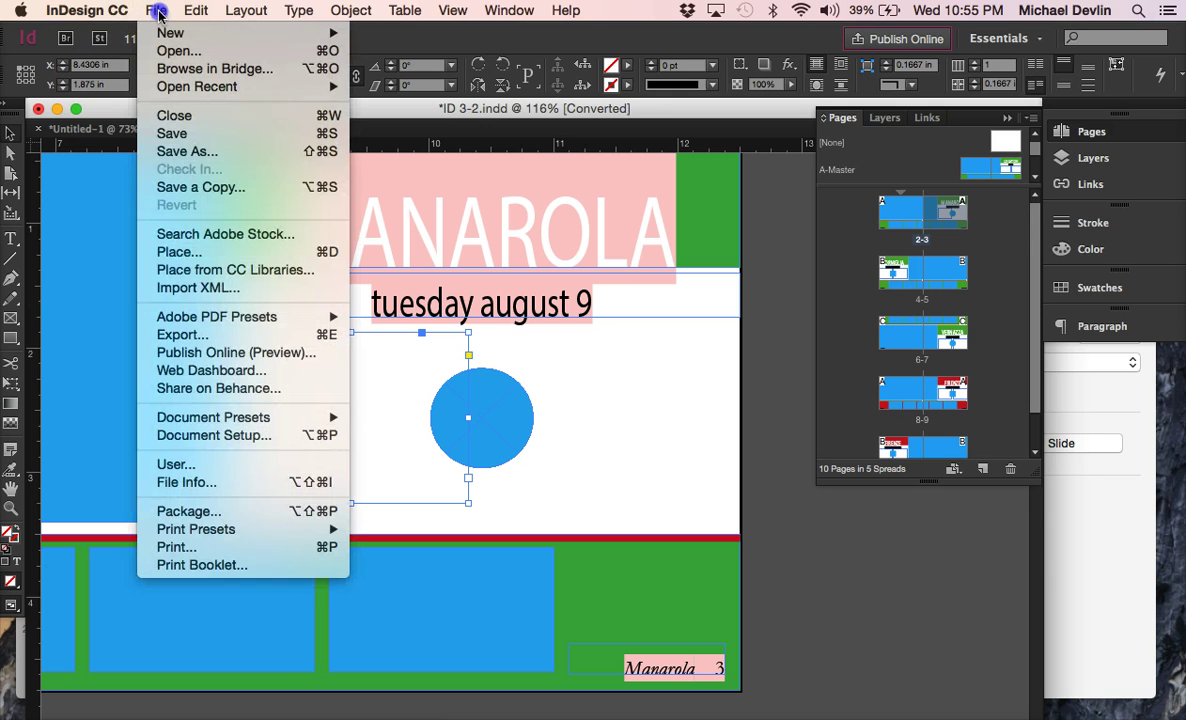
click(179, 252)
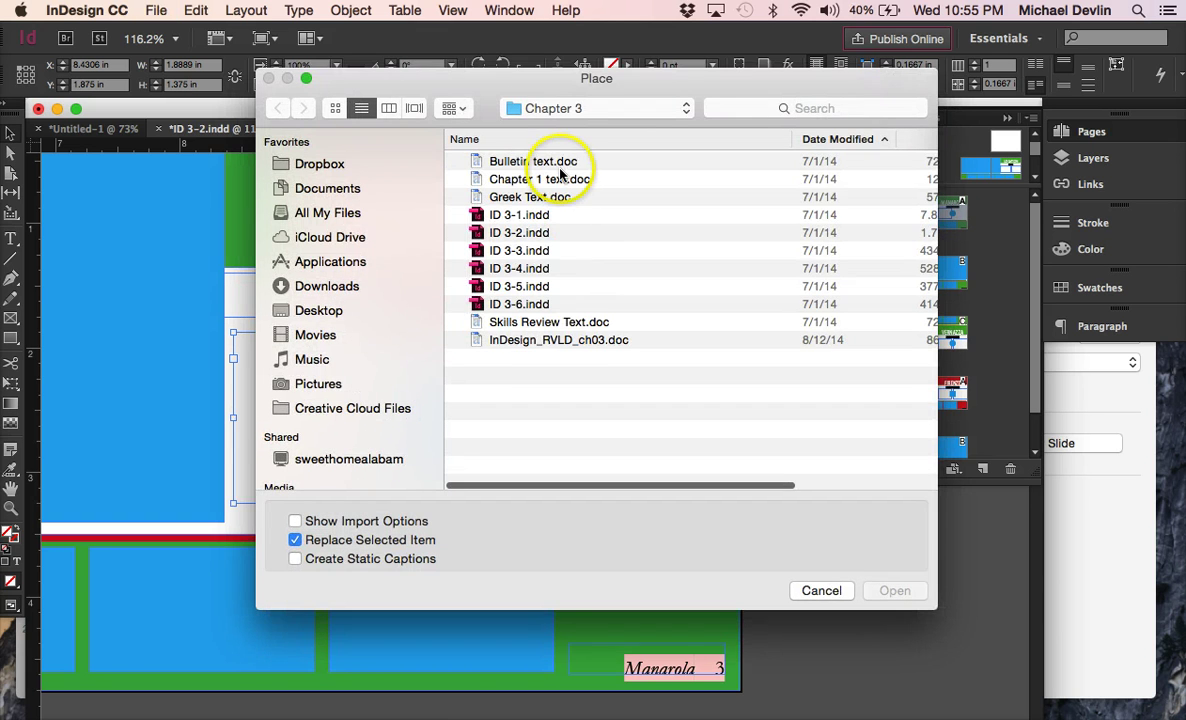
click(509, 200)
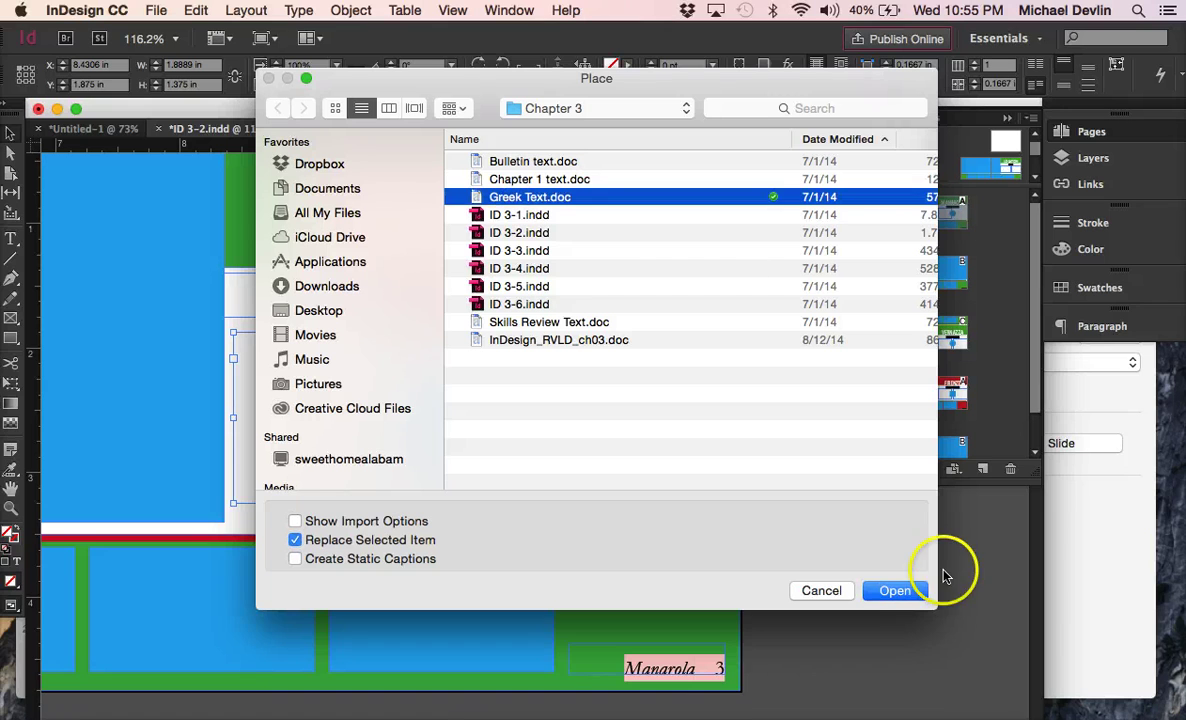
click(897, 590)
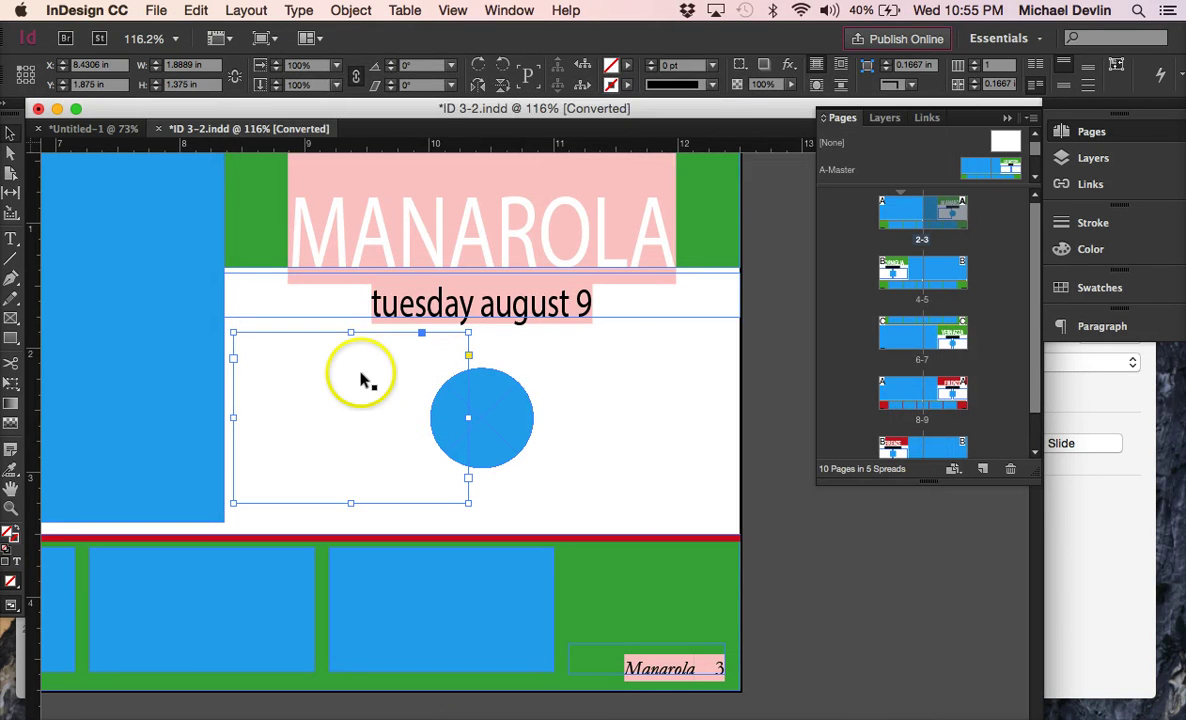
click(305, 345)
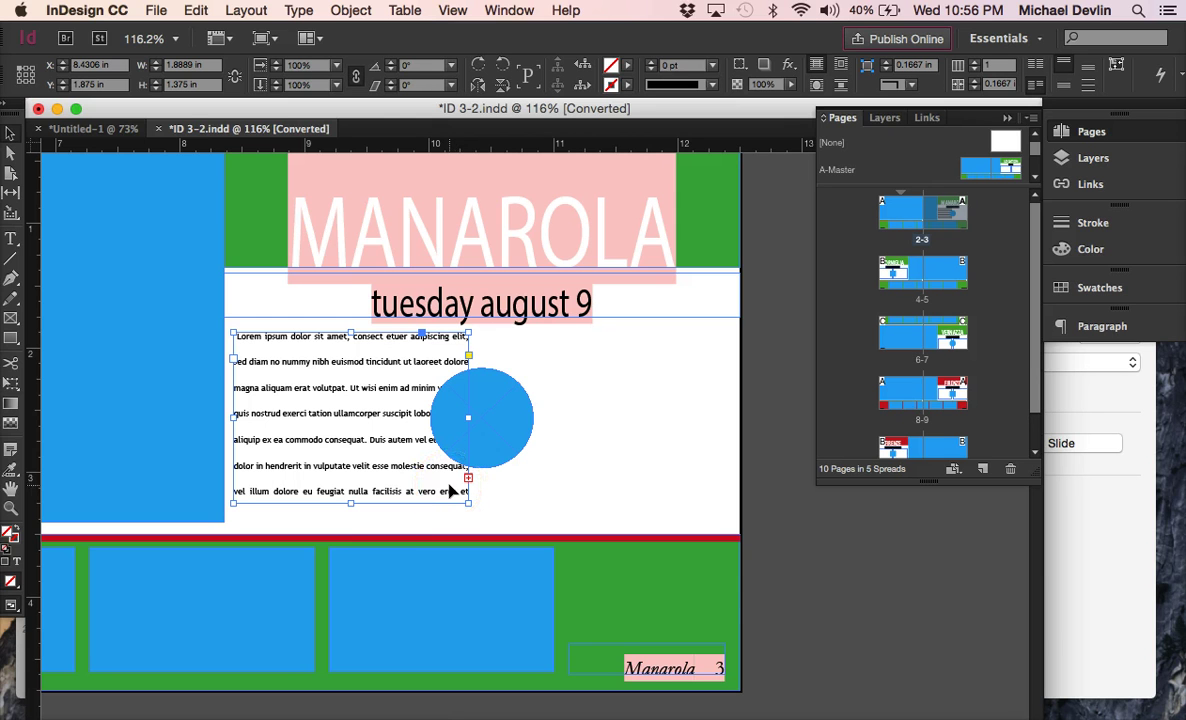
Undo the text placement, discard the loaded text and deselect everything on the page
key(super+z)
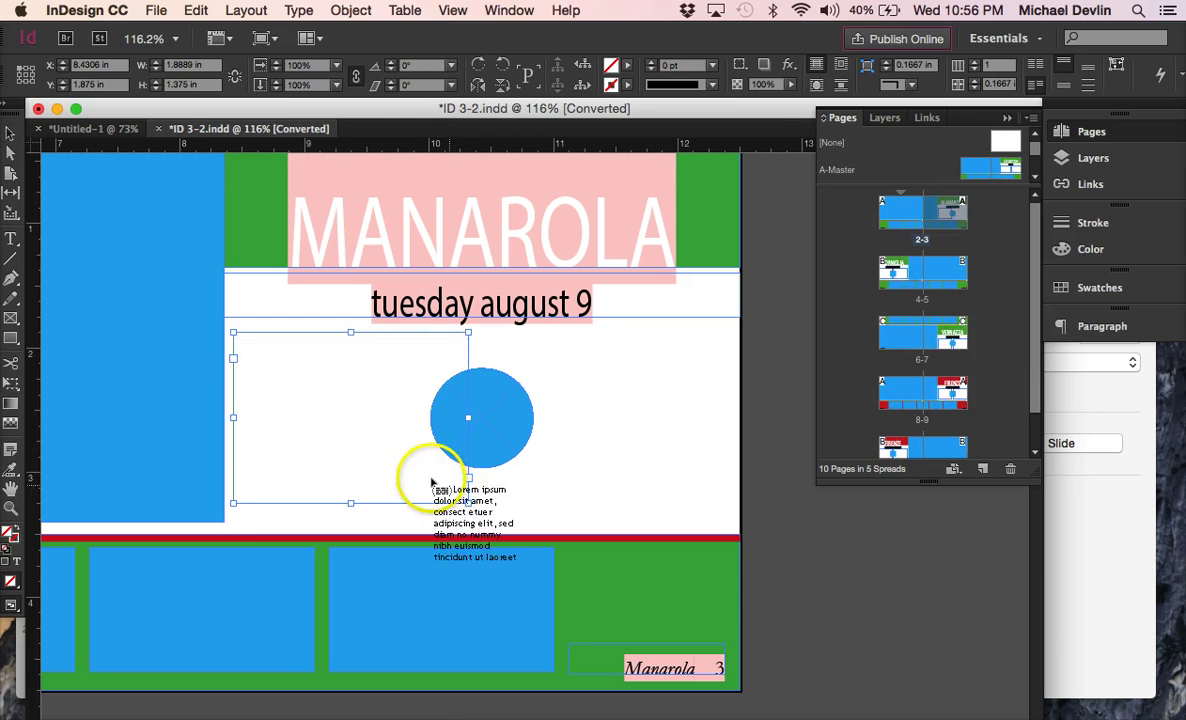
key(Escape)
click(244, 311)
scroll(244, 311, down, 2)
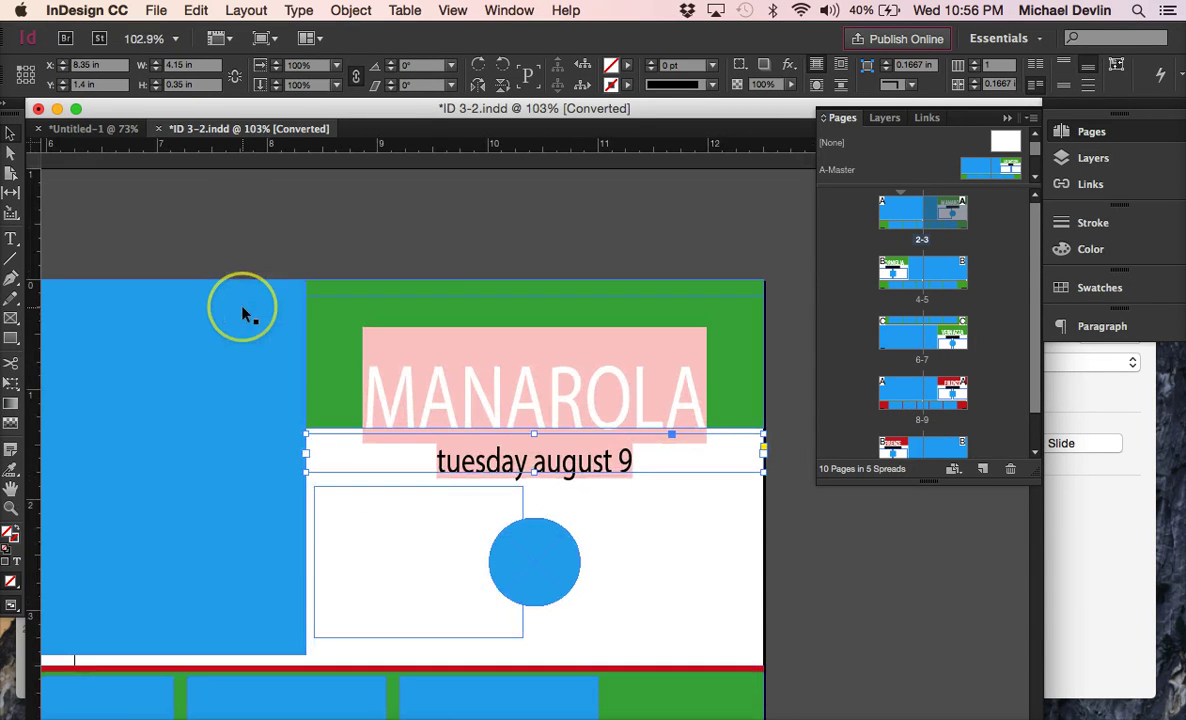
click(456, 258)
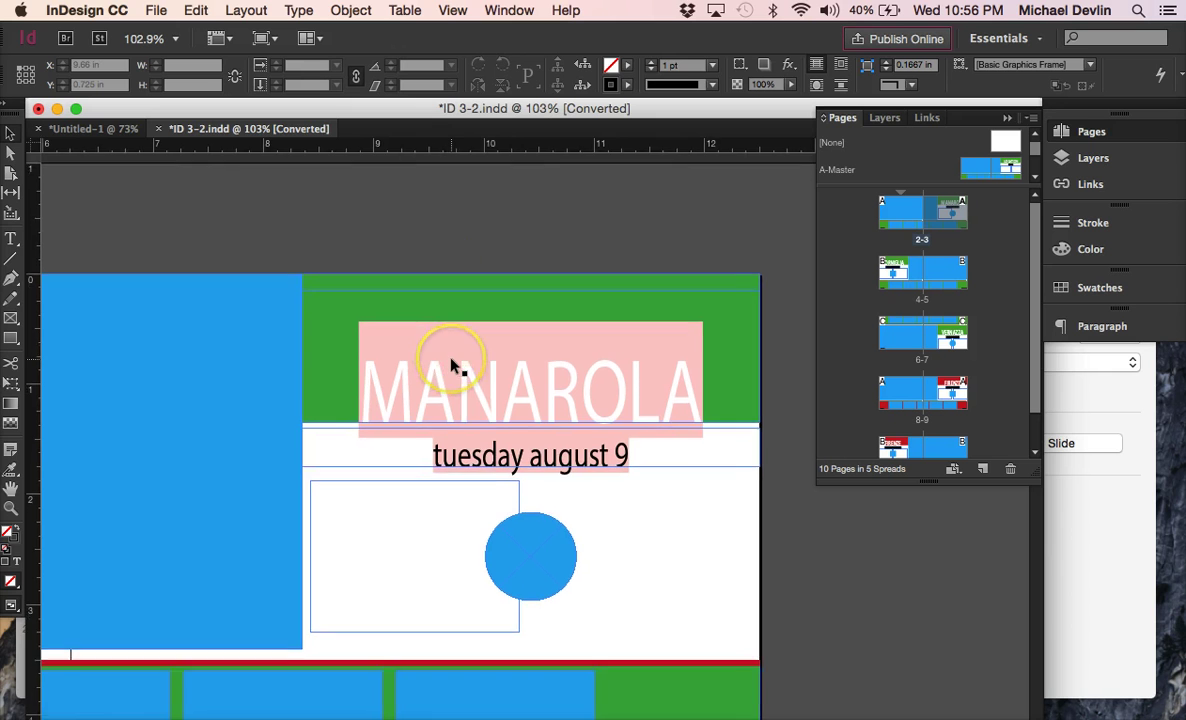
scroll(455, 366, down, 3)
click(773, 484)
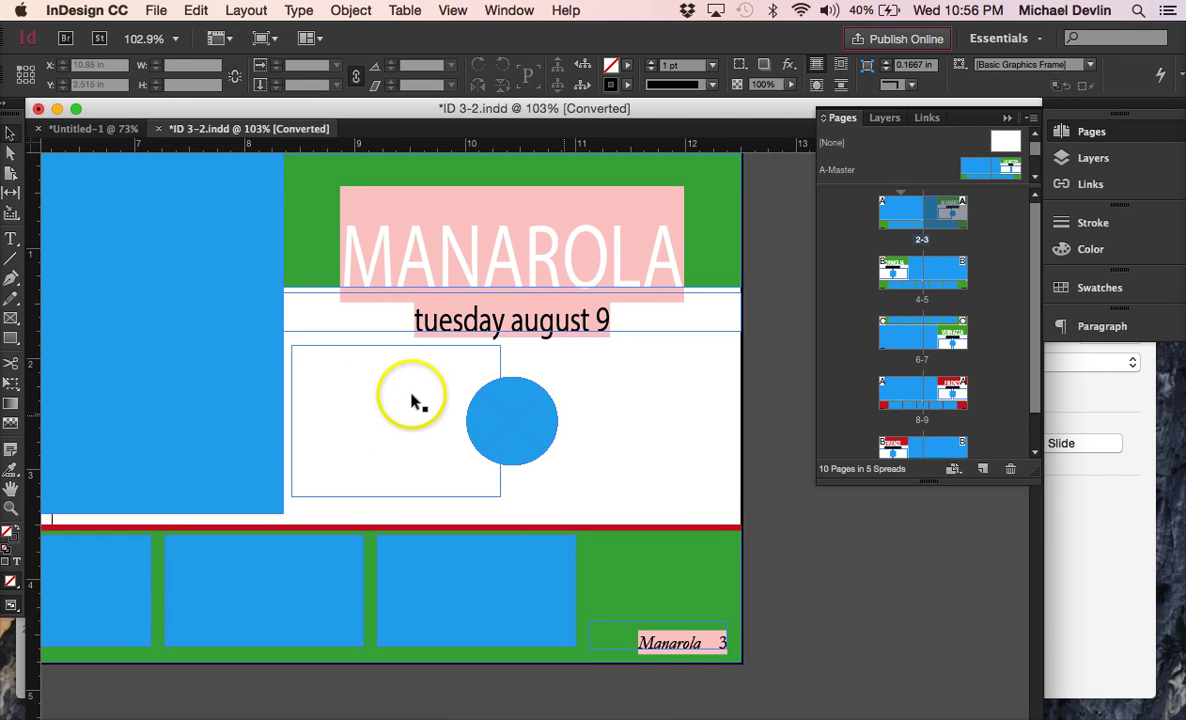
With nothing selected, load Greek Text.doc and place it in the text frame left of the blue circle
click(152, 14)
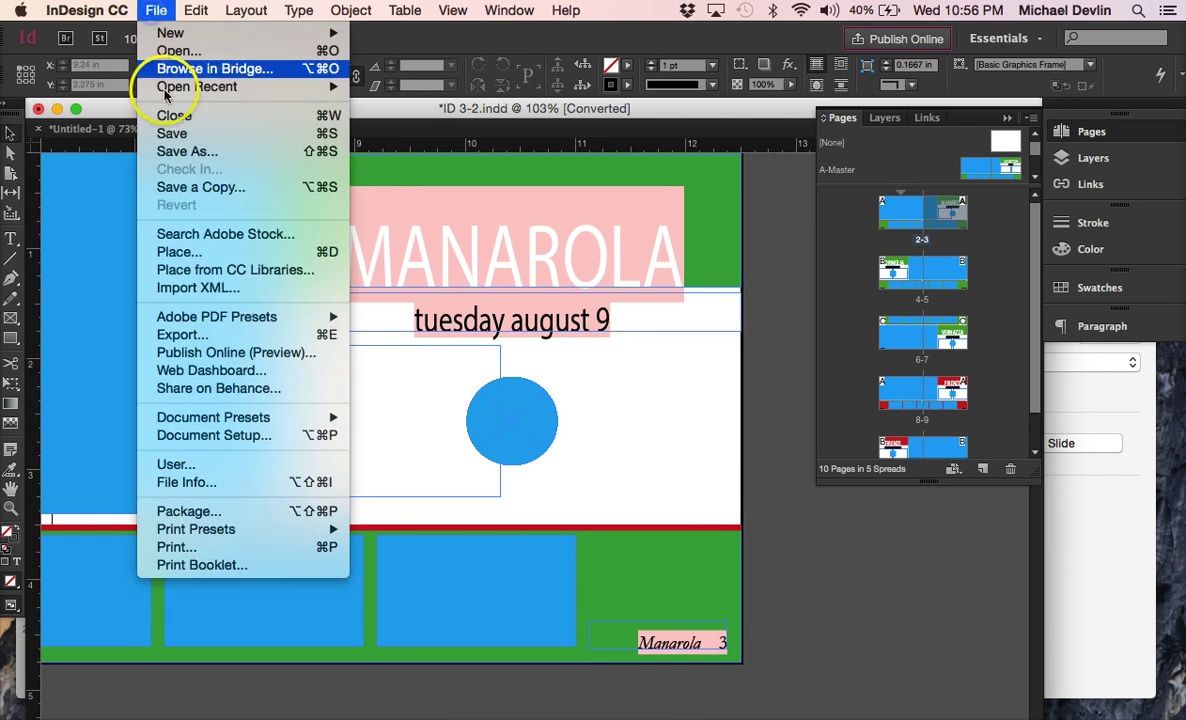
click(185, 251)
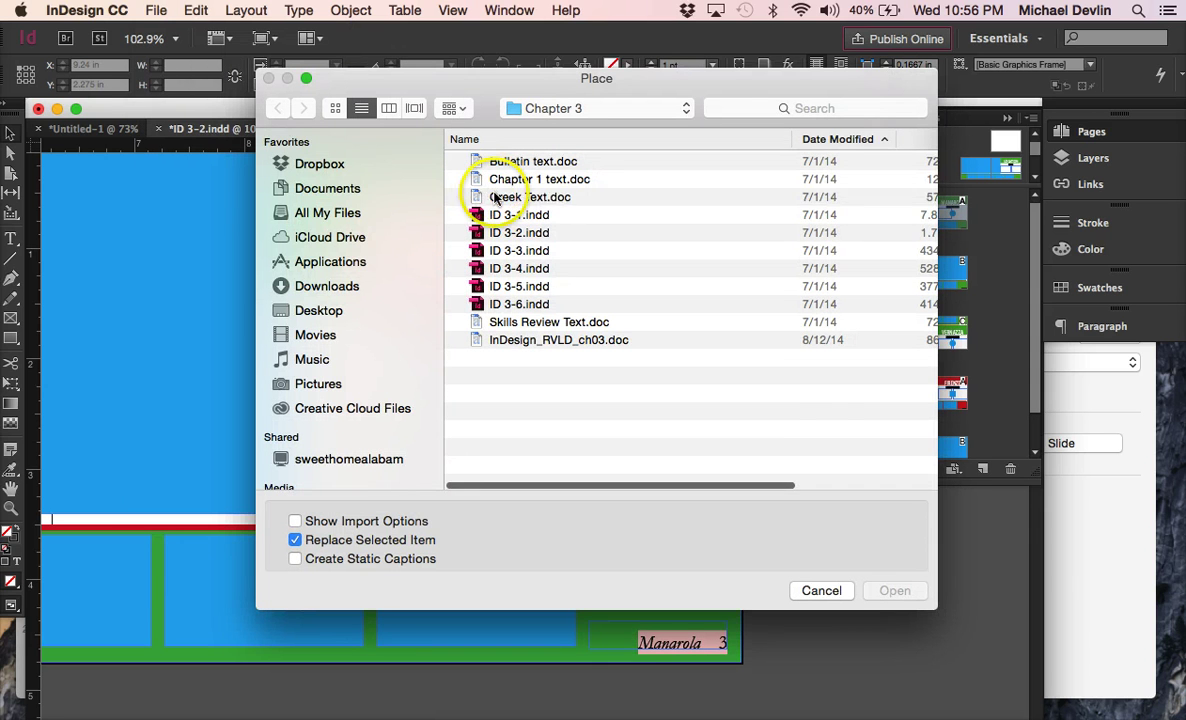
click(490, 196)
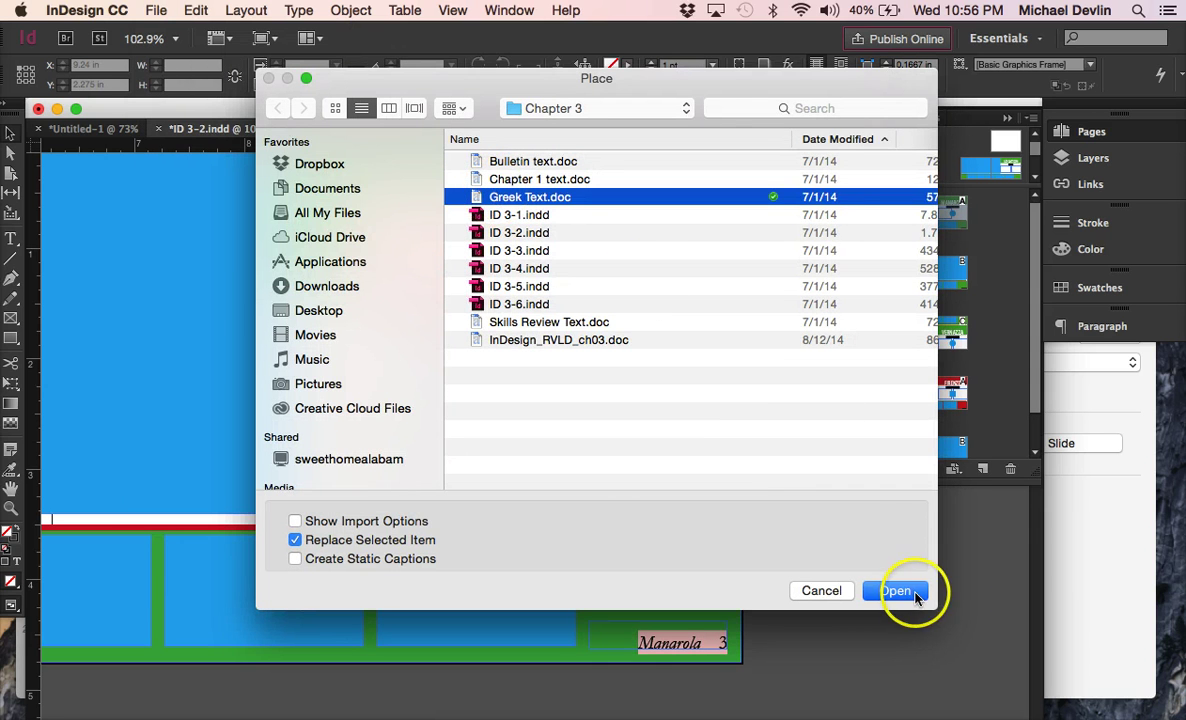
click(900, 590)
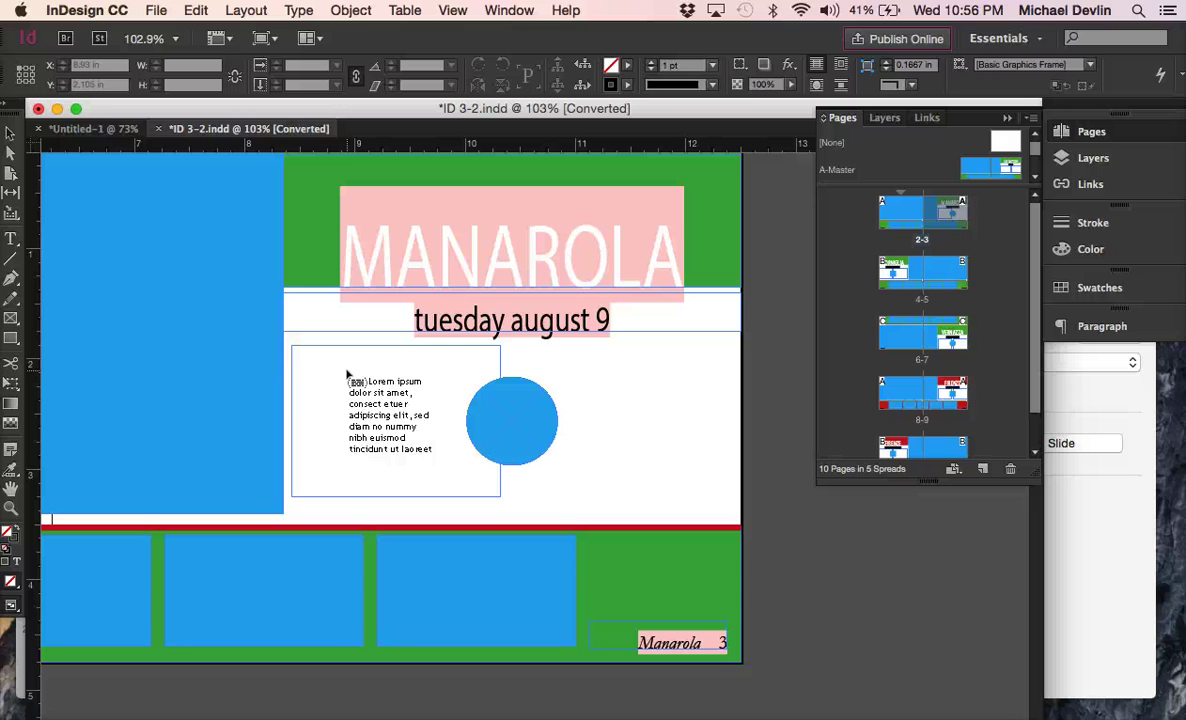
click(347, 373)
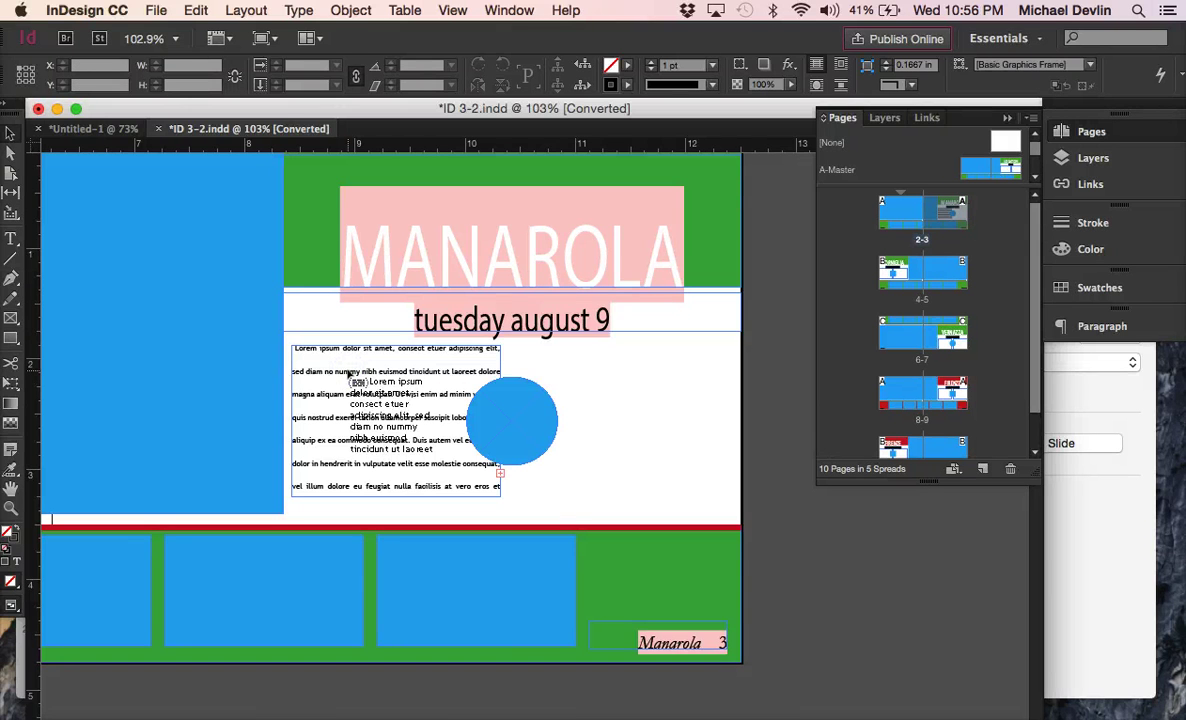
Thread the overset text from page 3's left frame into a new frame about 1.86 × 1.38 in, right of the blue circle
click(503, 476)
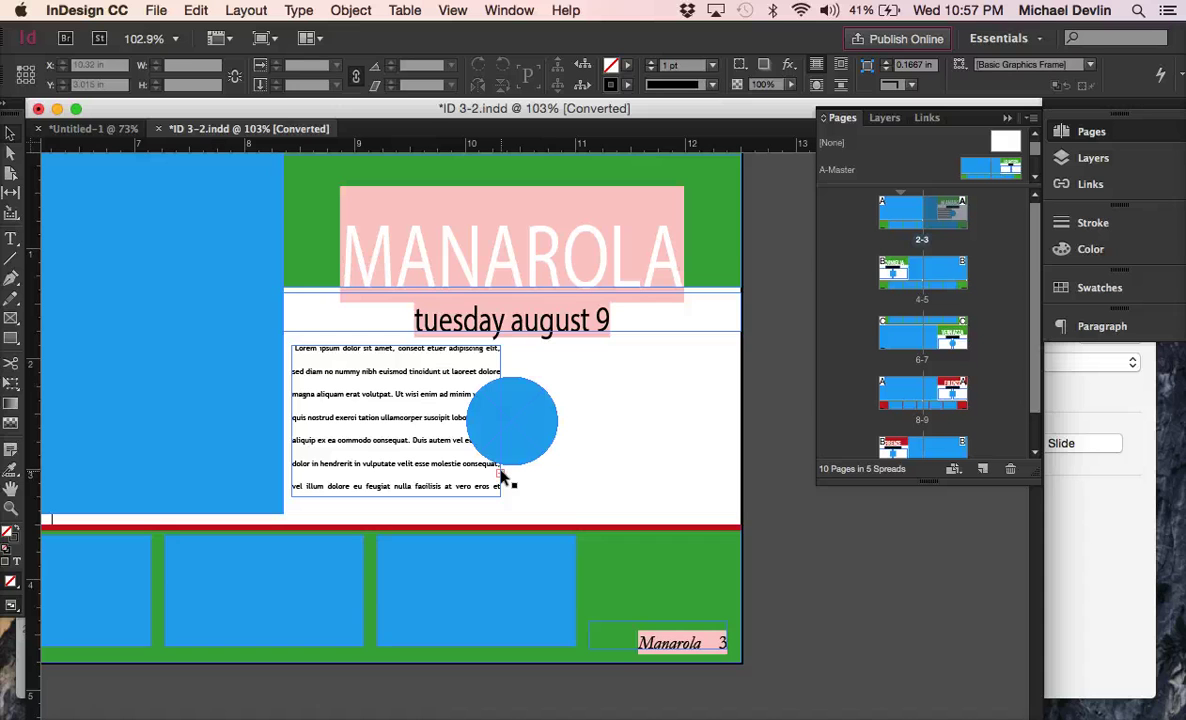
click(503, 476)
click(590, 452)
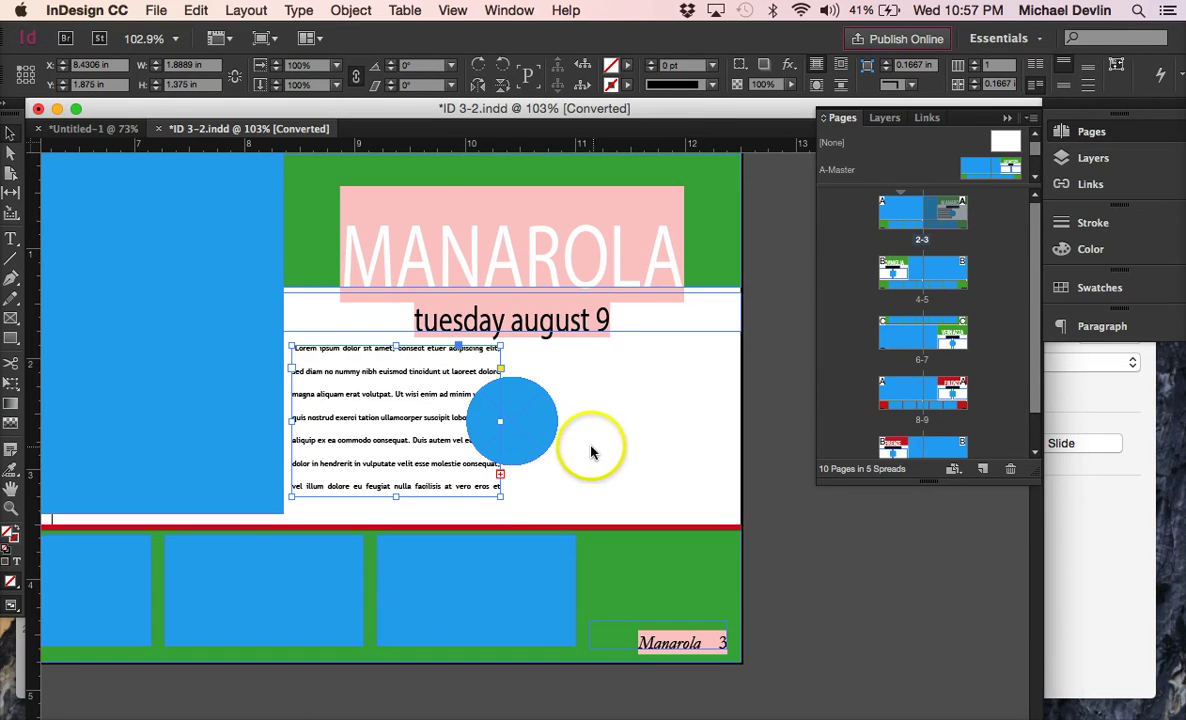
click(503, 476)
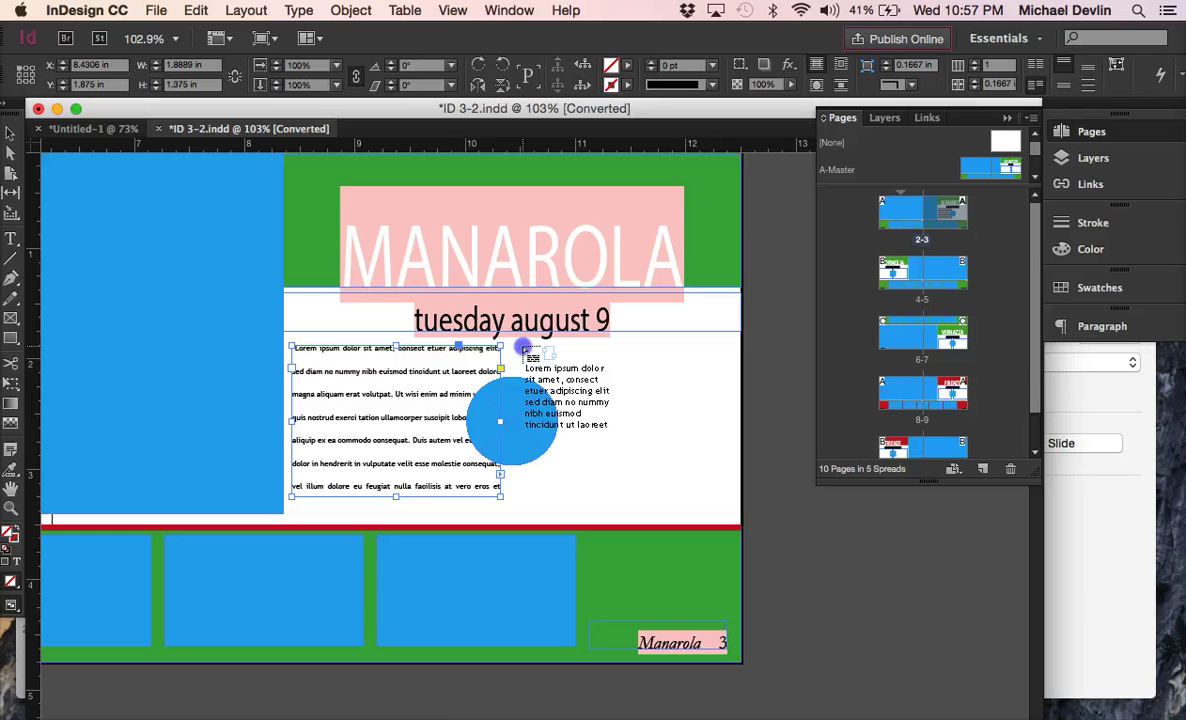
drag(522, 346, 728, 499)
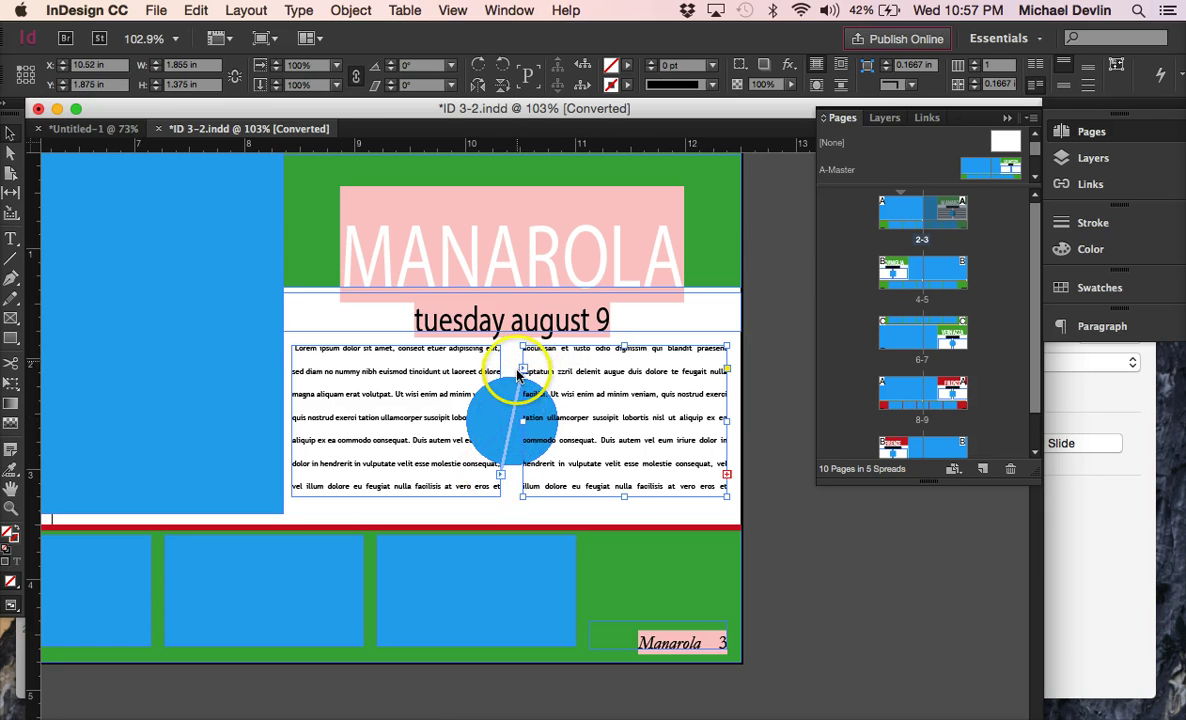
Continue the overset text from page 3's second frame through the left and right text frames on page 4 (Corniglia)
click(727, 474)
click(710, 523)
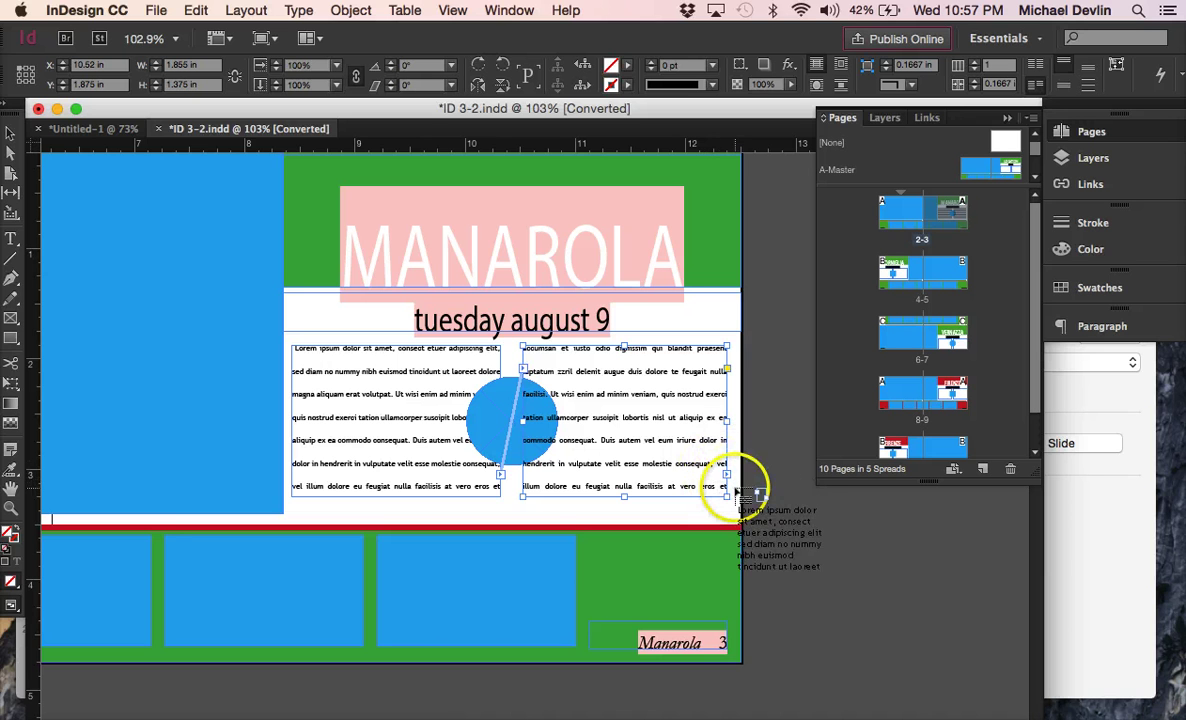
scroll(740, 490, down, 10)
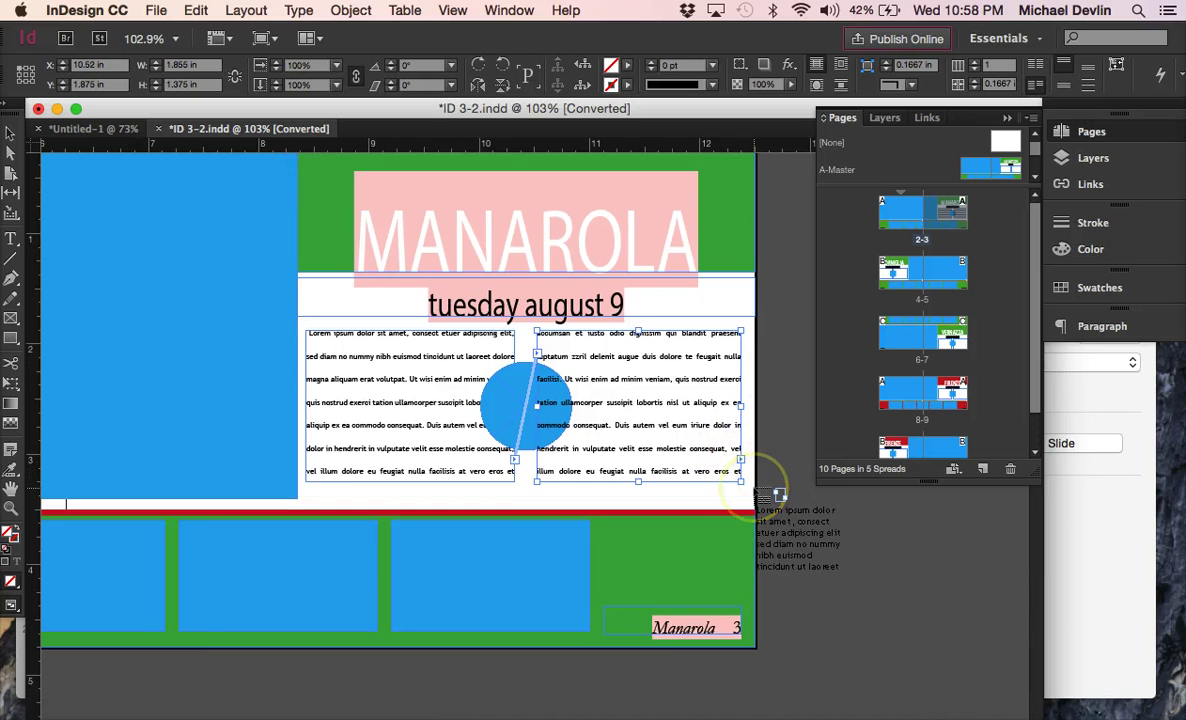
scroll(757, 493, down, 5)
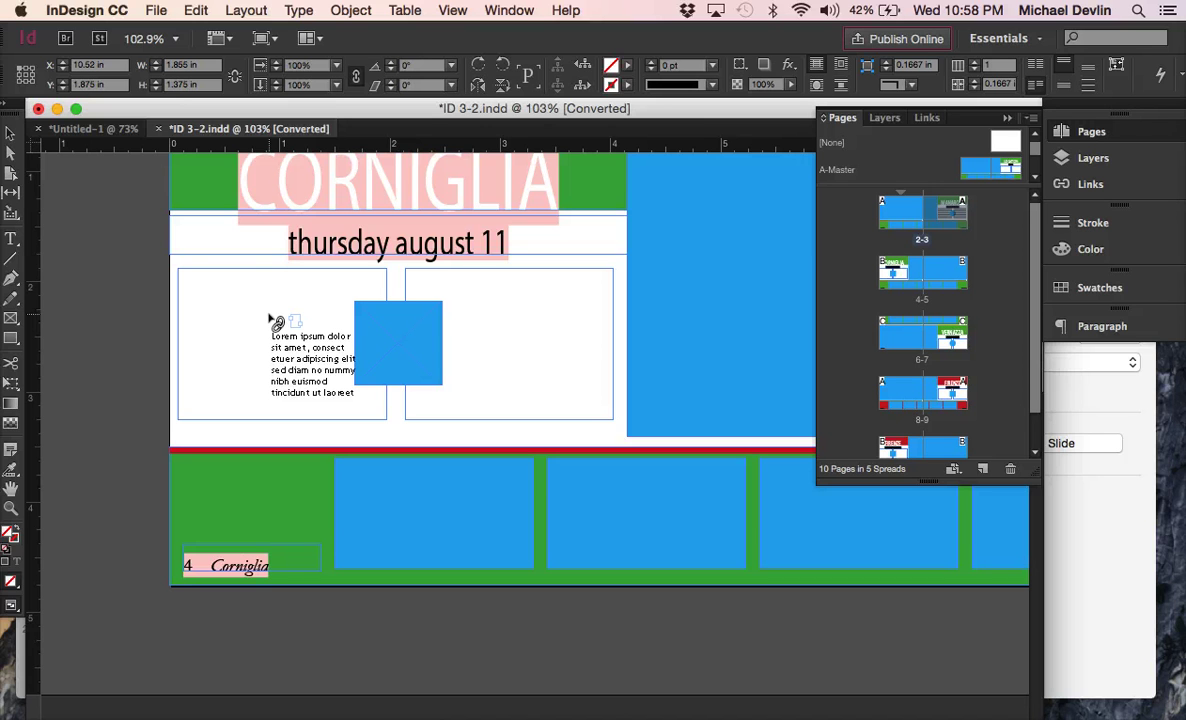
click(242, 313)
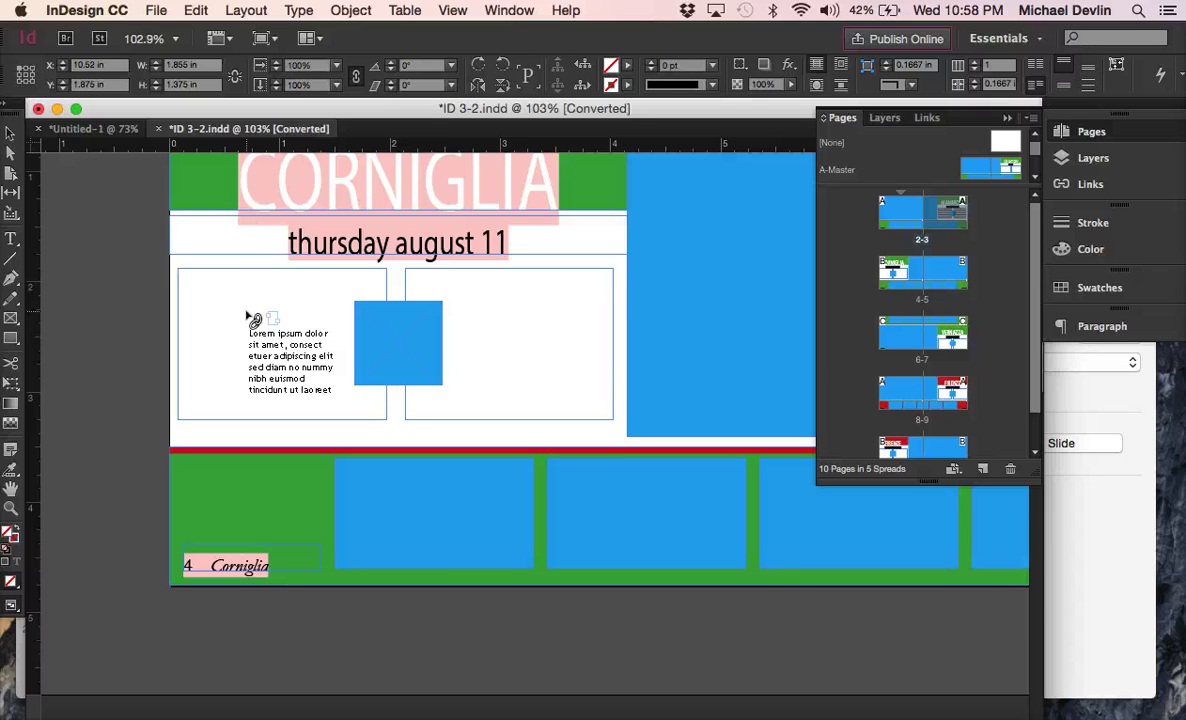
click(252, 318)
click(338, 358)
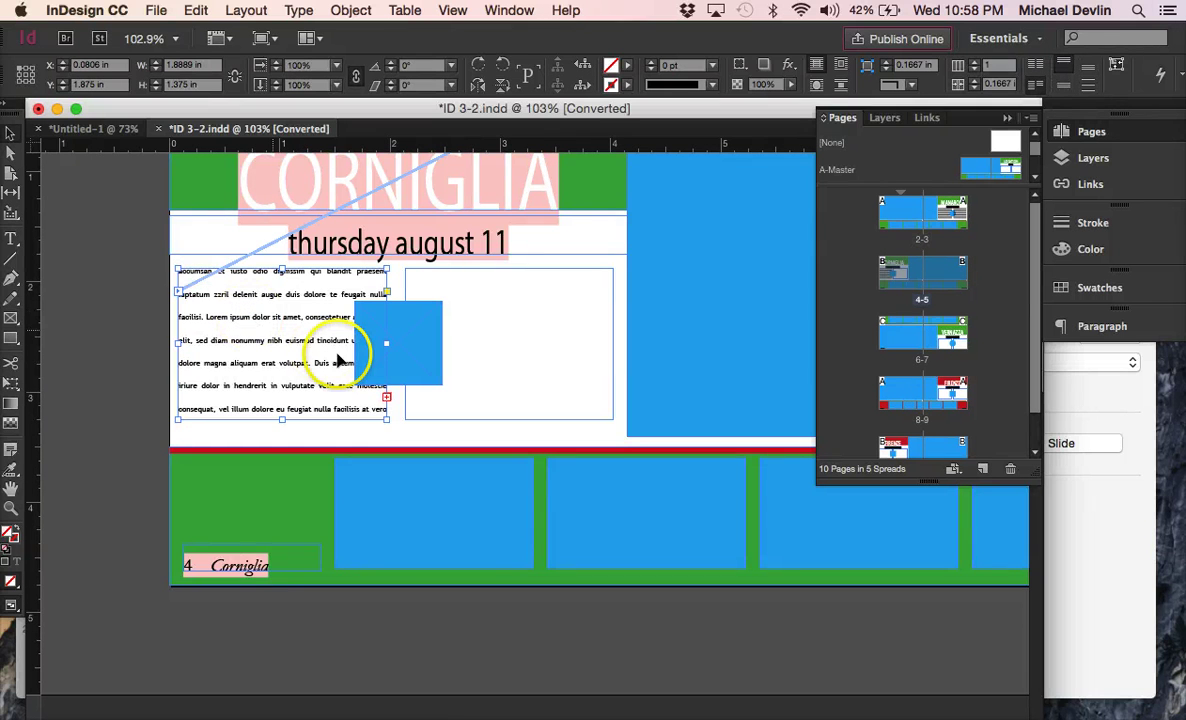
click(387, 398)
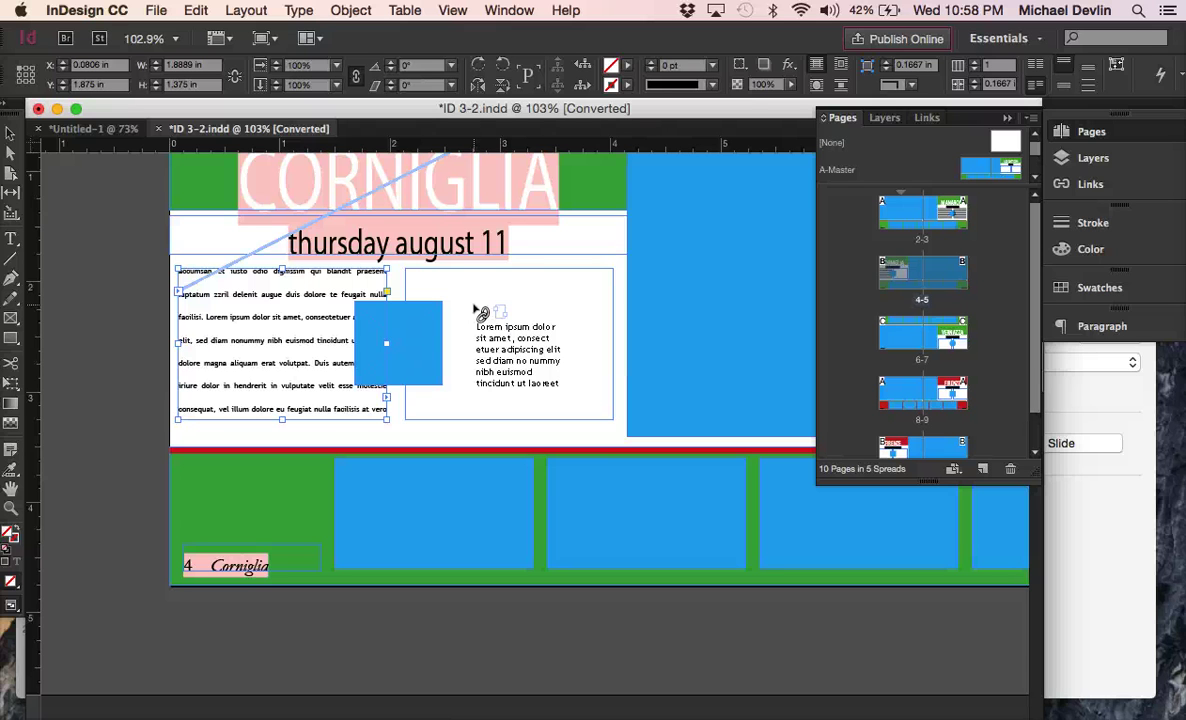
click(480, 313)
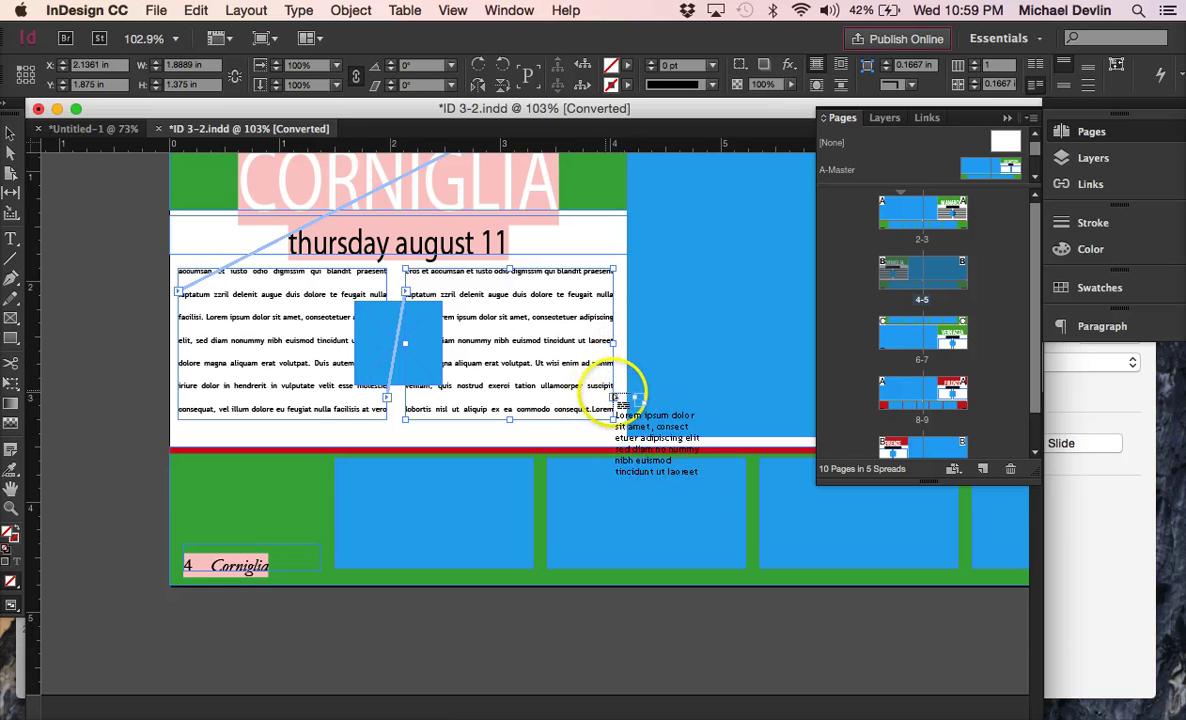
Thread the remaining overset text from page 4 into the text frame left of the blue circle on page 7 (Vernazza)
scroll(613, 392, right, 2)
scroll(613, 398, right, 10)
scroll(613, 398, down, 5)
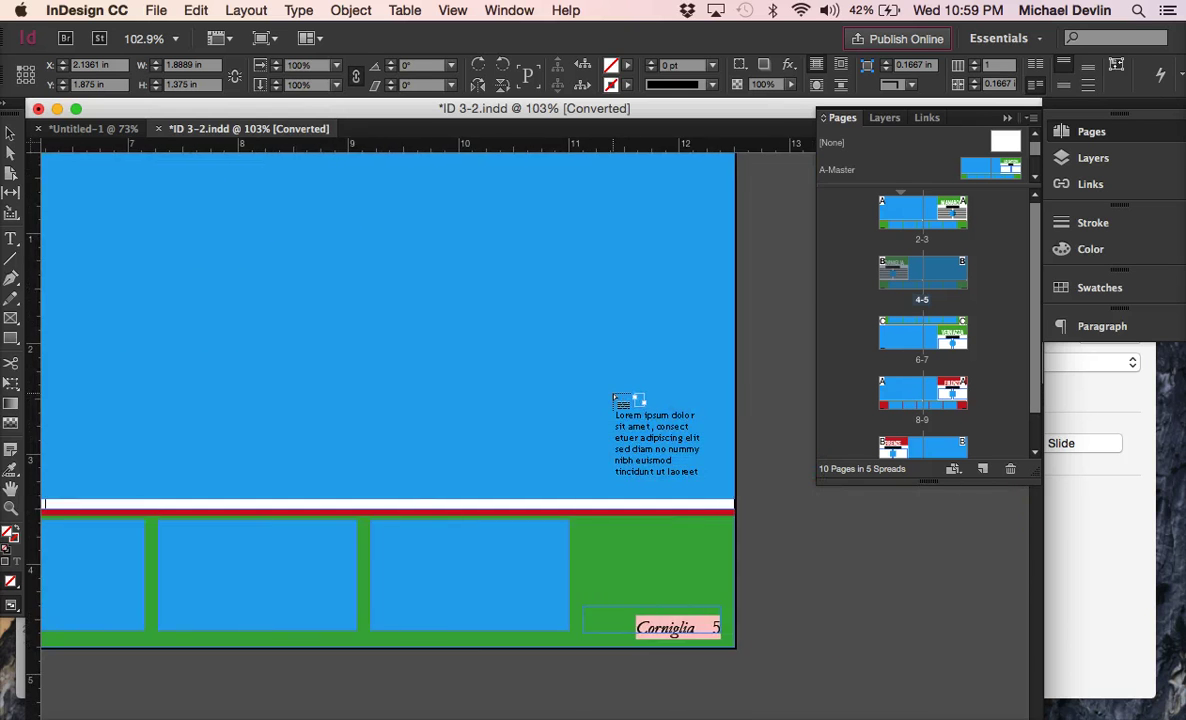
scroll(613, 398, down, 10)
scroll(613, 398, left, 2)
scroll(613, 398, up, 6)
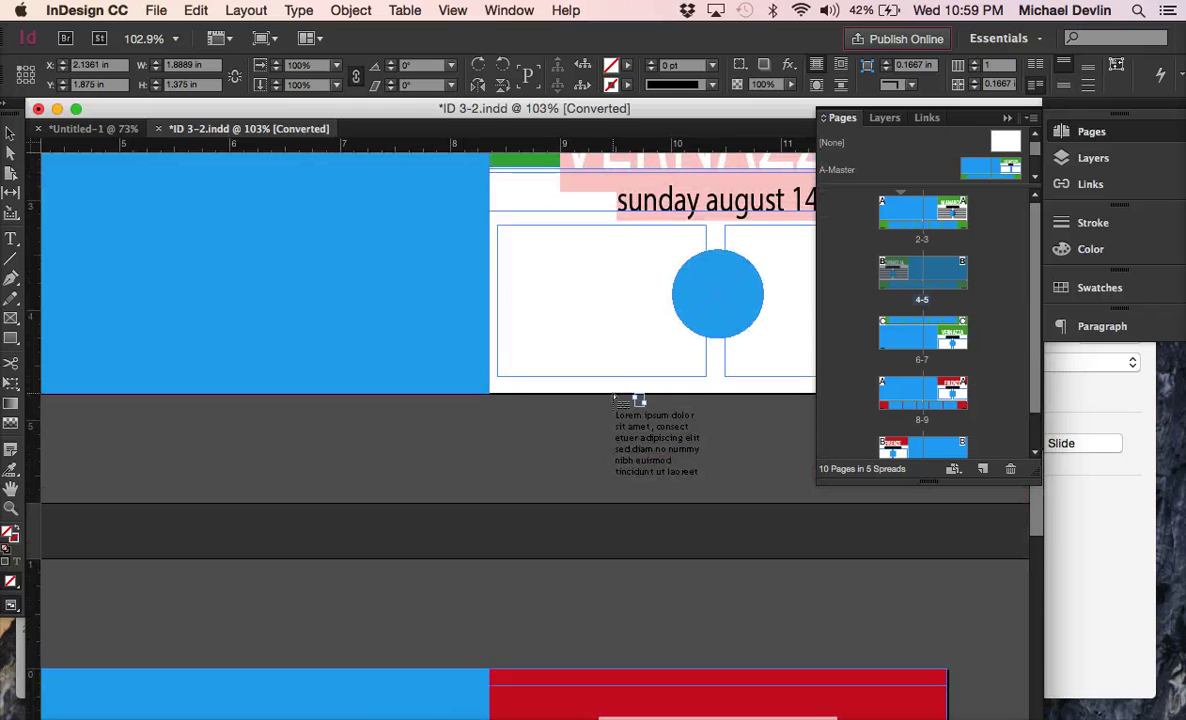
scroll(620, 400, up, 2)
scroll(620, 400, right, 2)
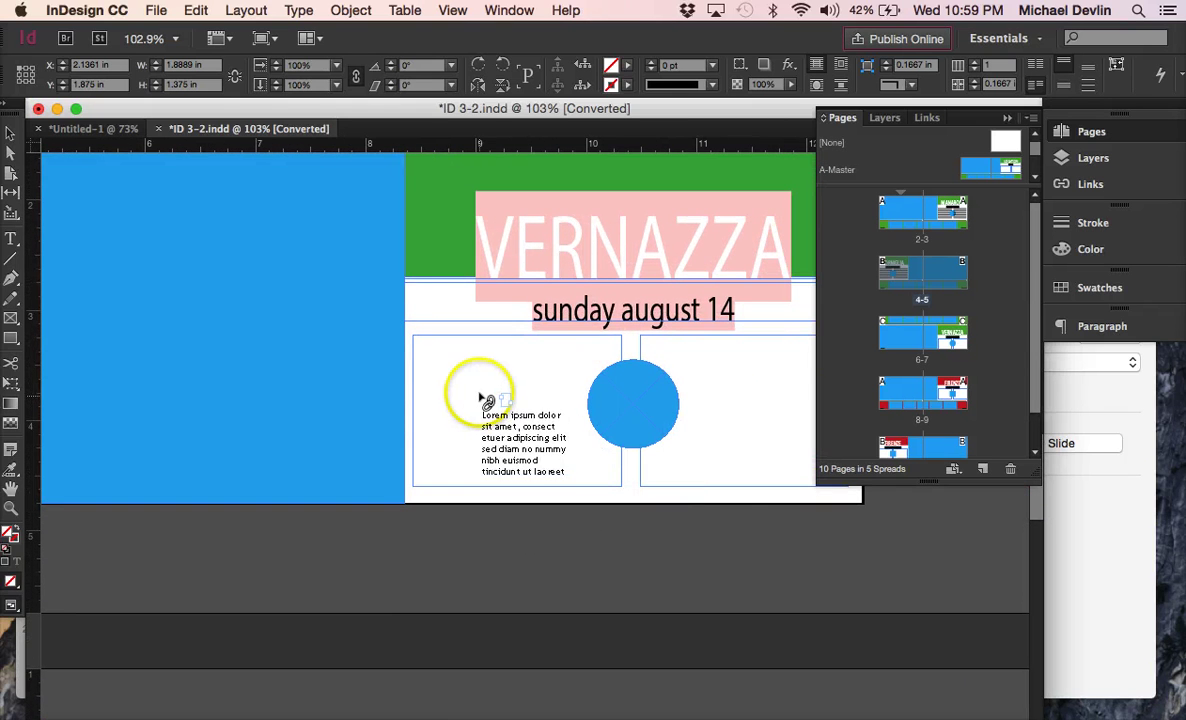
click(472, 390)
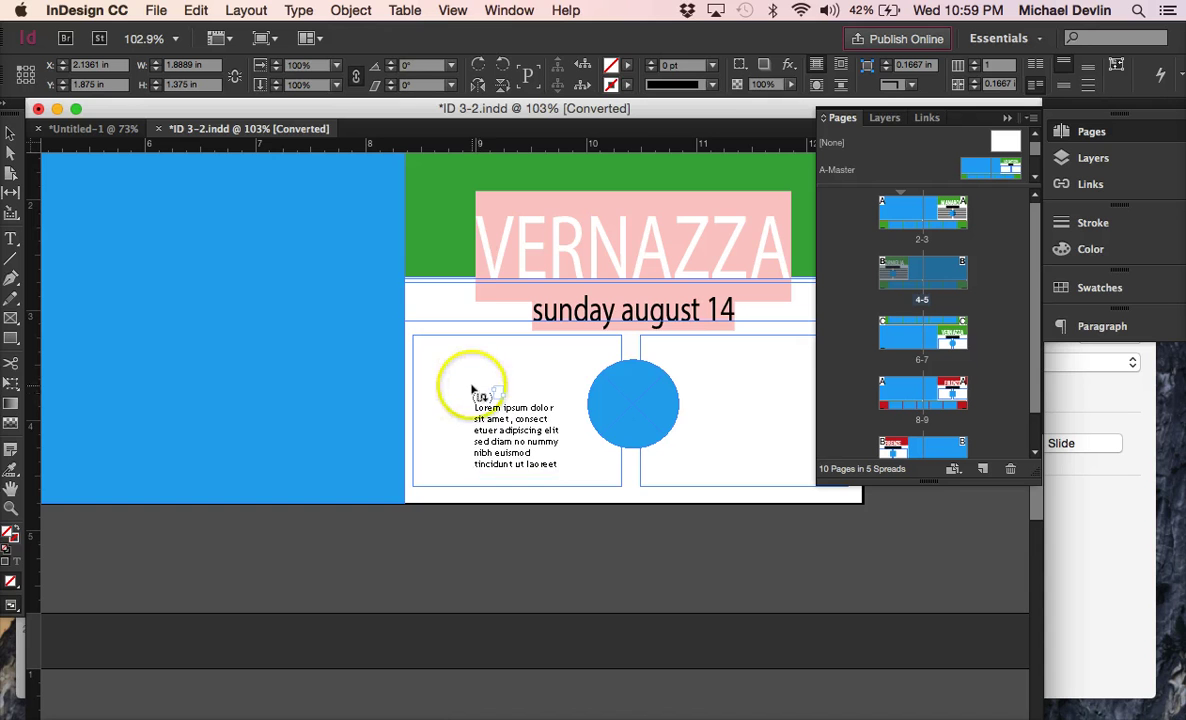
Continue the text thread into the empty frame right of the blue circle on the Vernazza page
key(super+minus)
key(super+minus)
key(super+minus)
key(super+minus)
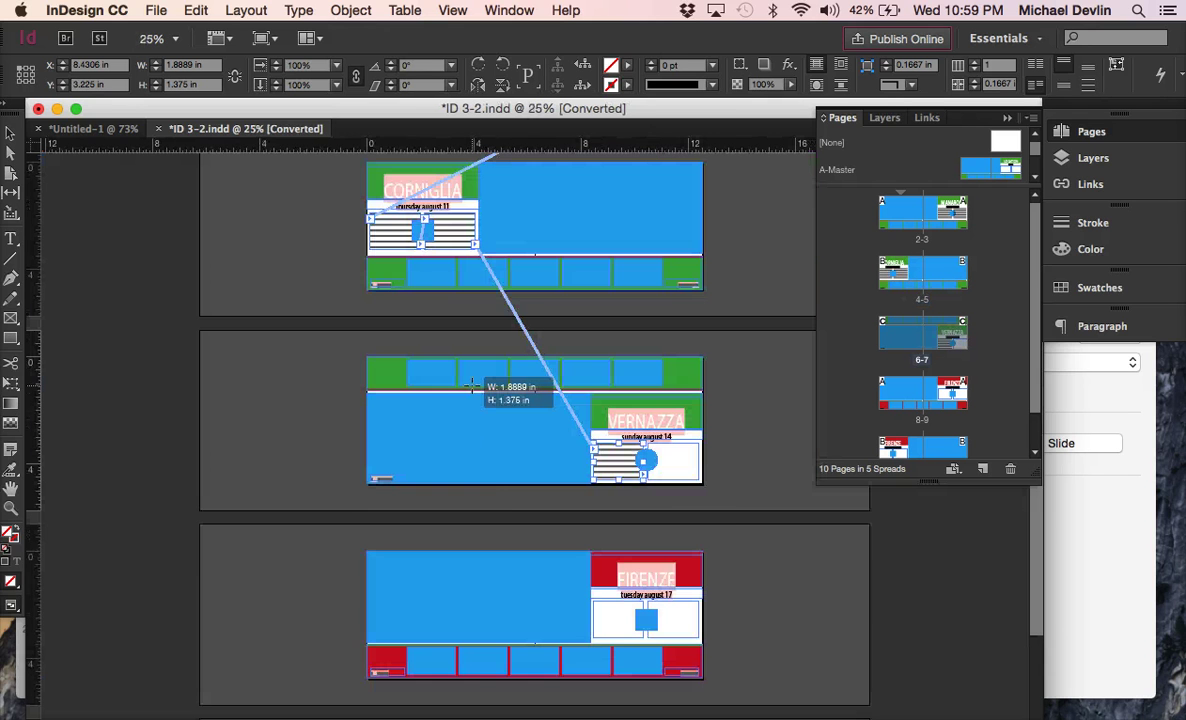
click(590, 482)
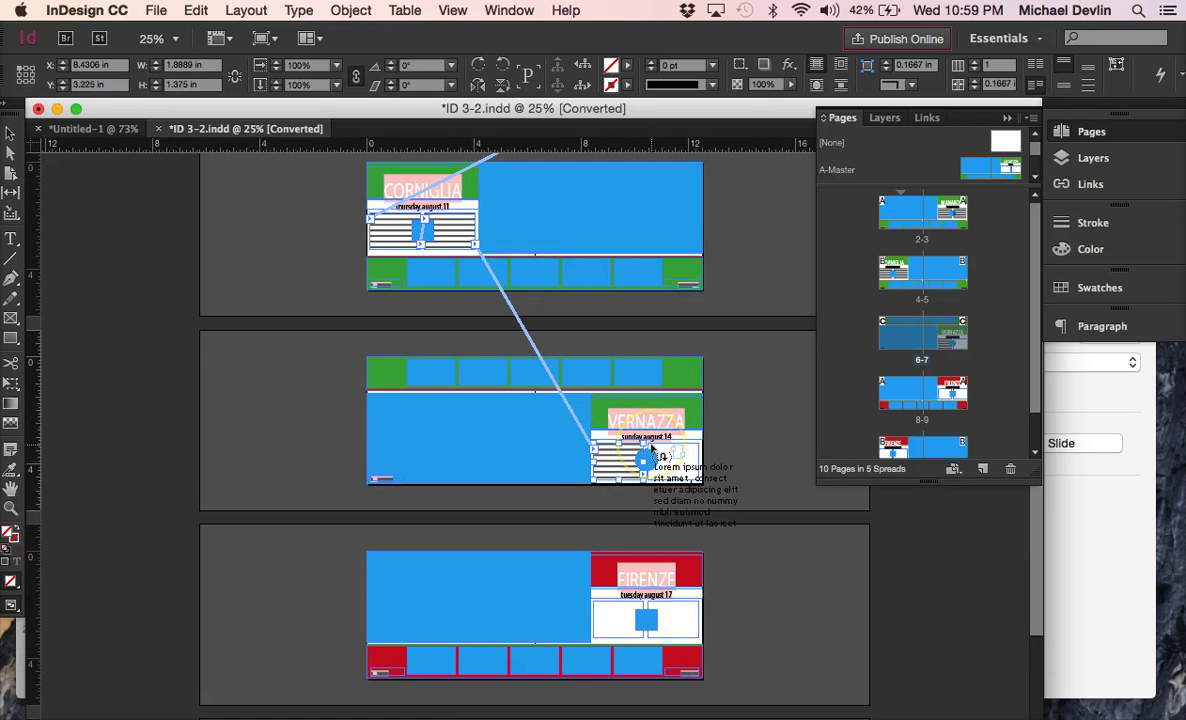
click(676, 485)
key(super+minus)
key(super+equal)
key(super+equal)
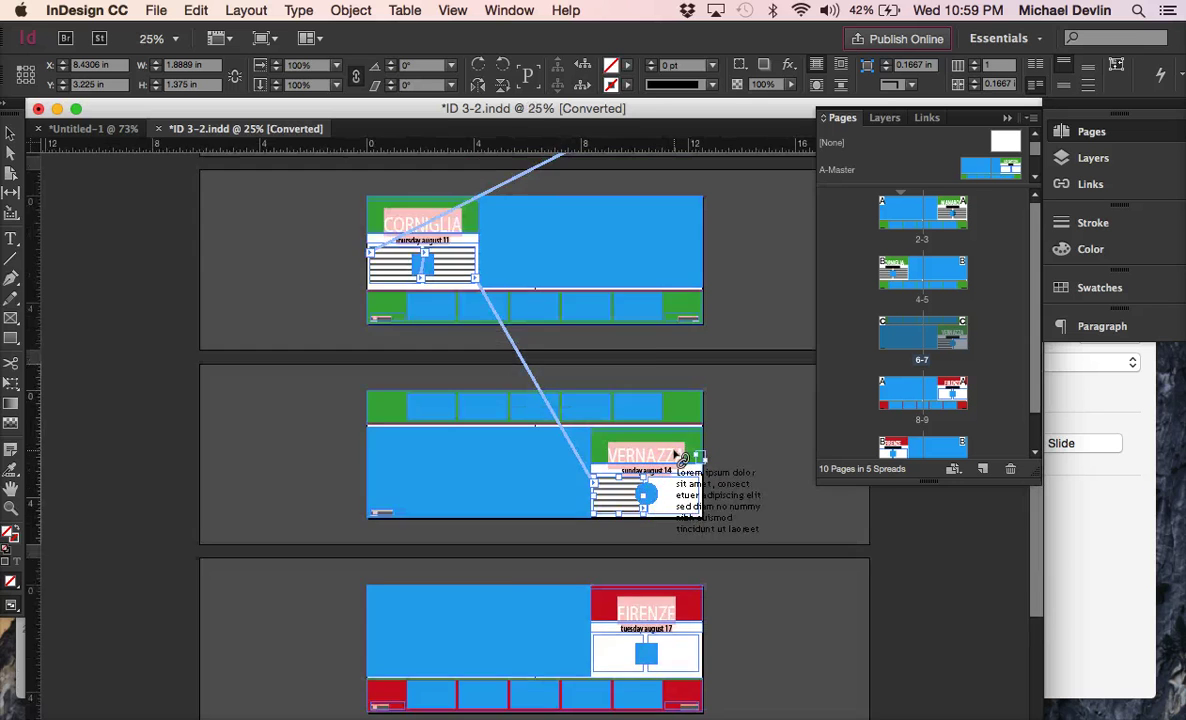
key(super+equal)
scroll(680, 458, right, 3)
scroll(680, 458, down, 3)
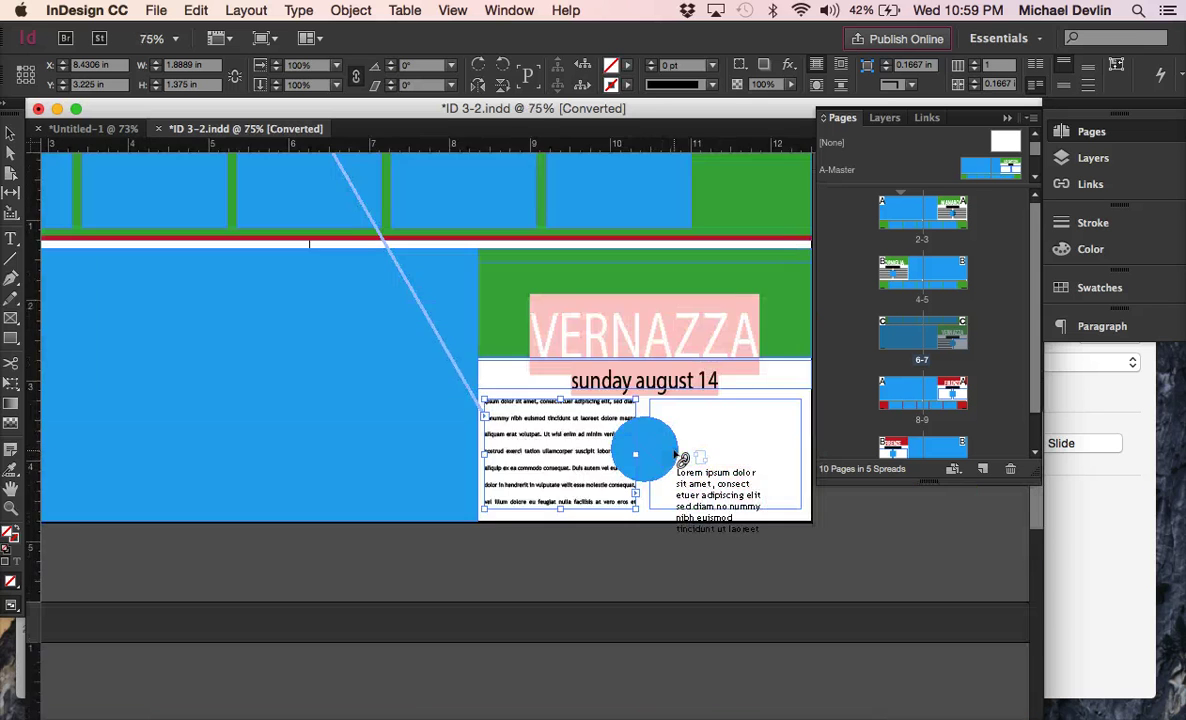
key(super+minus)
key(super+minus)
key(super+minus)
key(super+equal)
key(super+equal)
key(super+equal)
scroll(680, 458, right, 5)
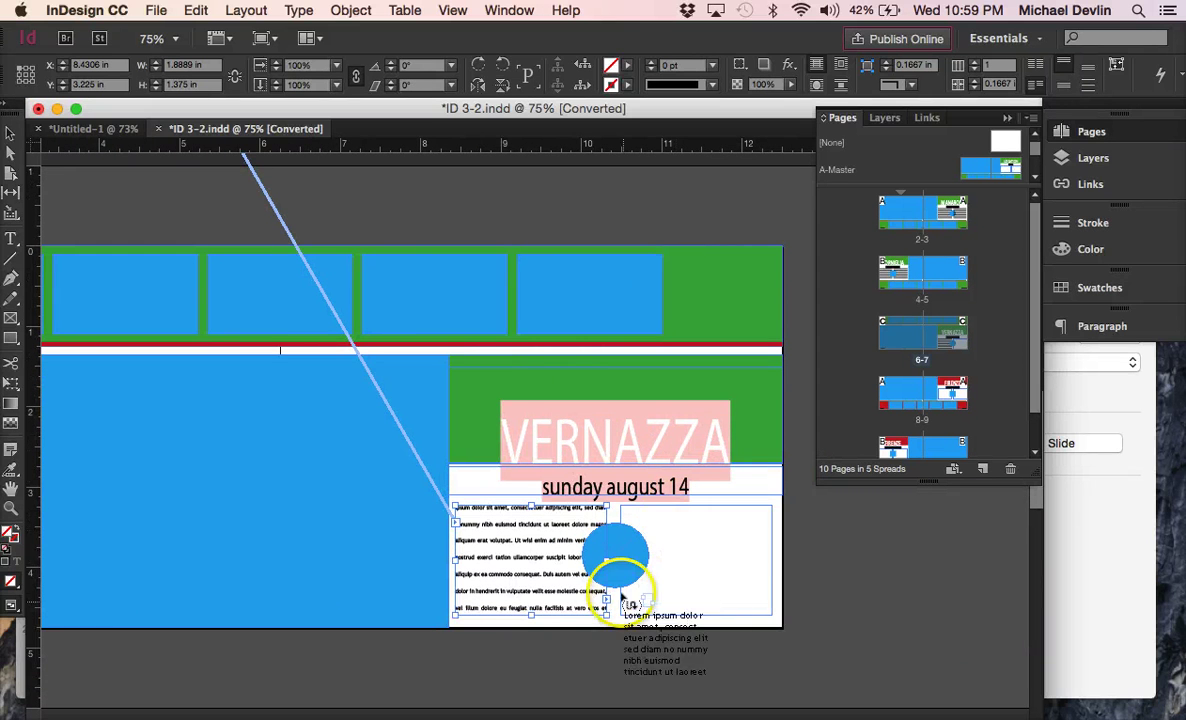
click(683, 545)
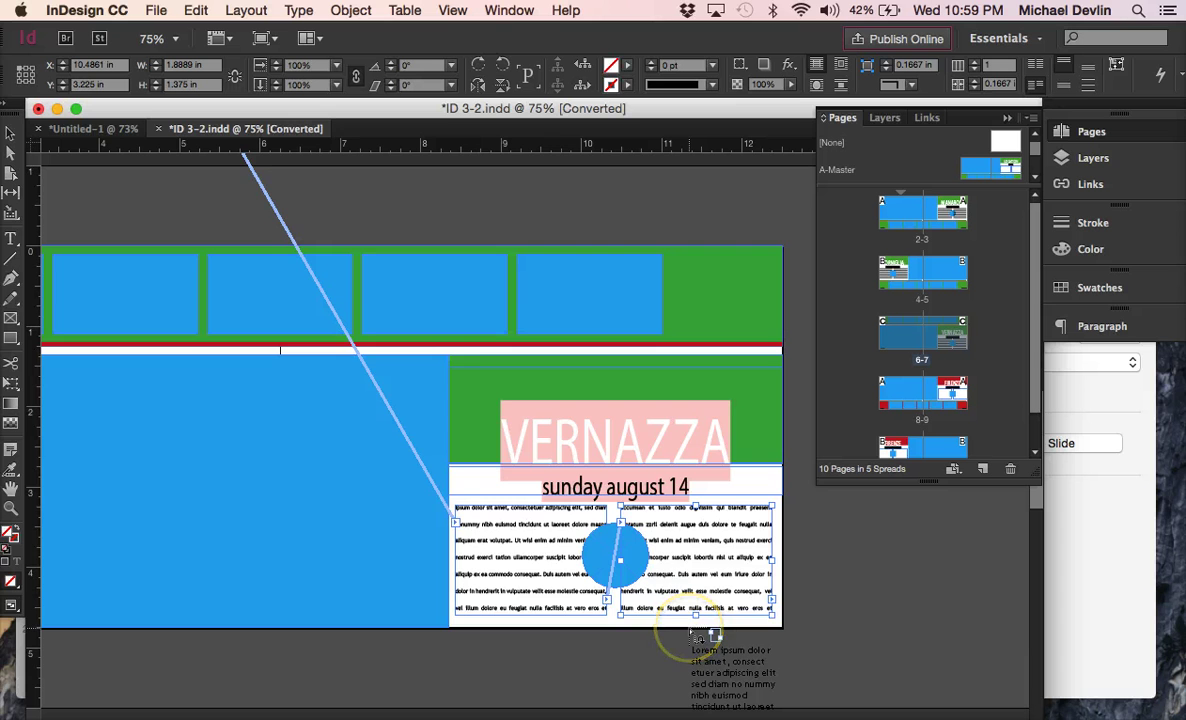
Thread the overset text from the Vernazza page through both text frames on page 9 (Firenze, tuesday august 17)
scroll(697, 636, down, 5)
scroll(697, 636, left, 5)
scroll(697, 636, down, 5)
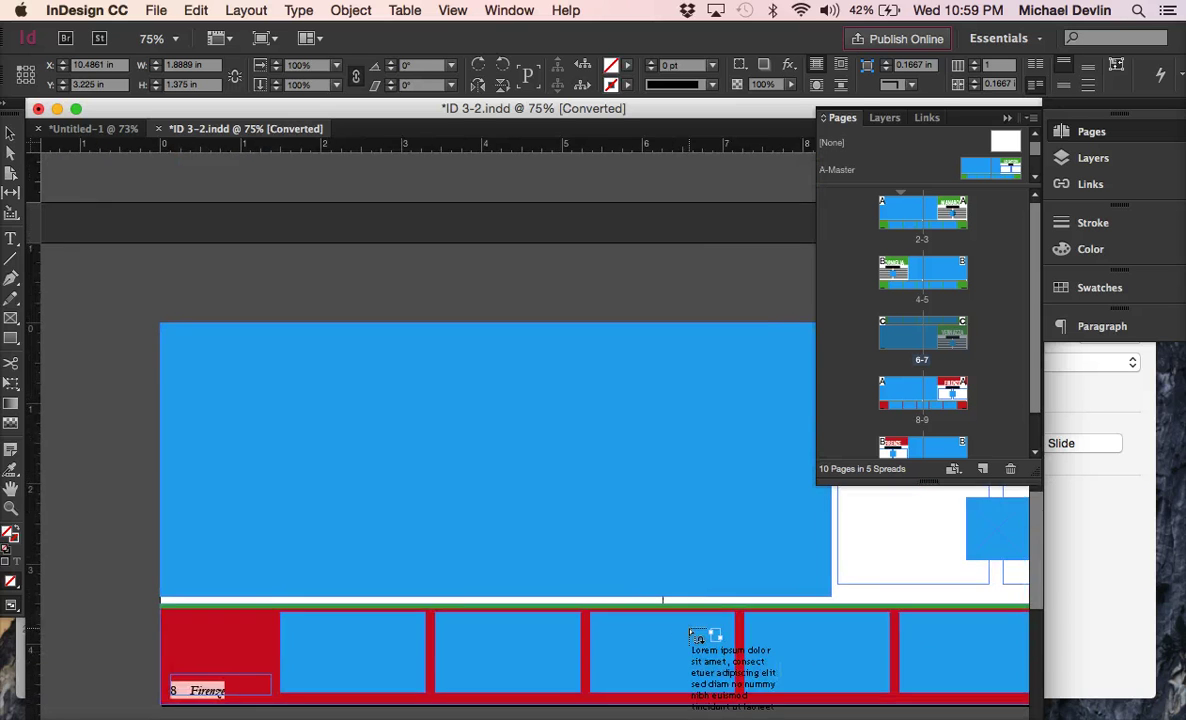
scroll(700, 636, right, 8)
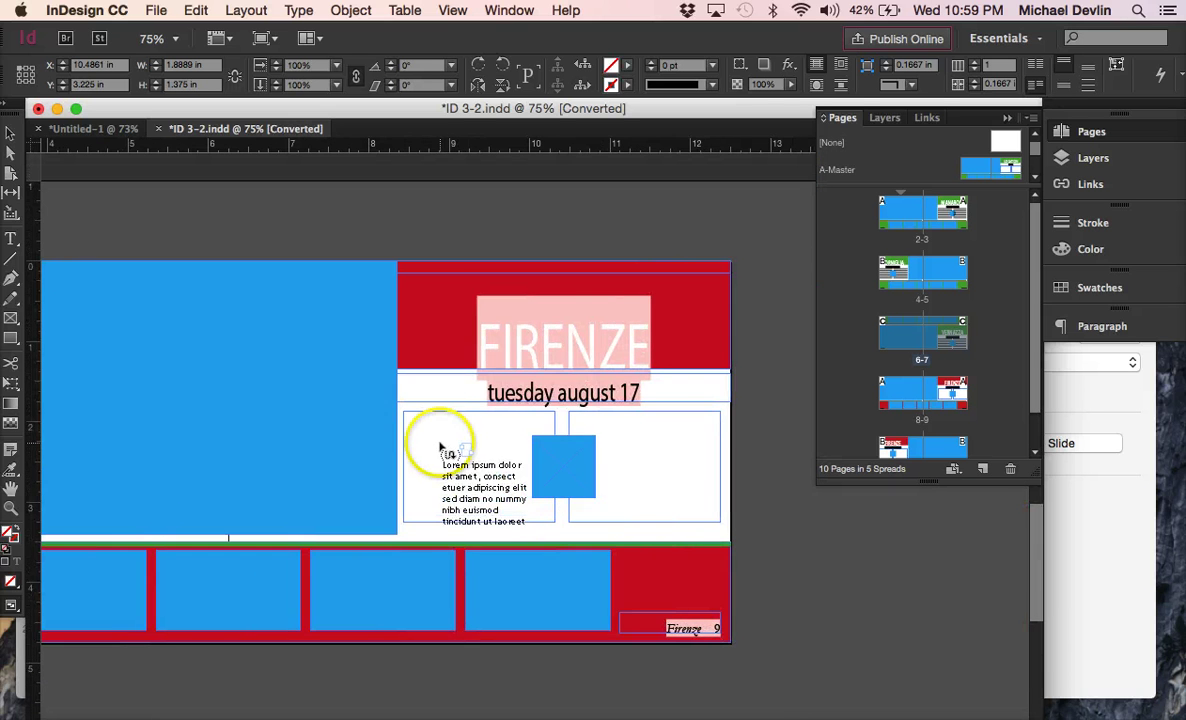
click(452, 458)
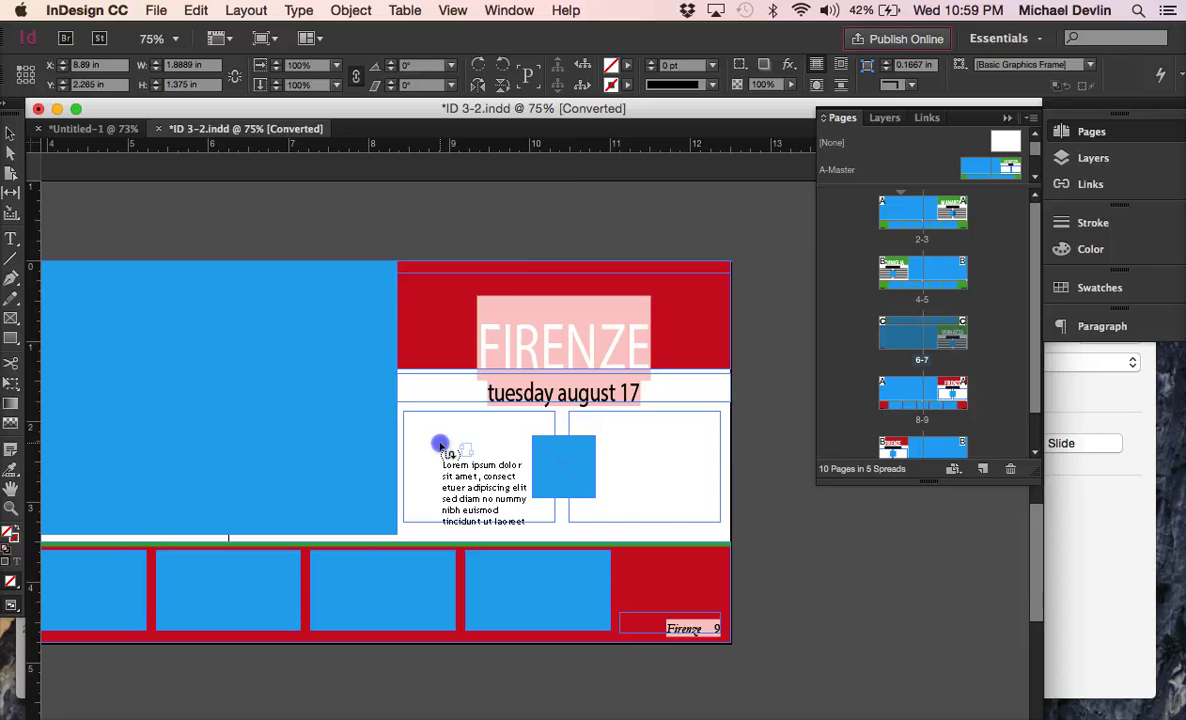
click(614, 434)
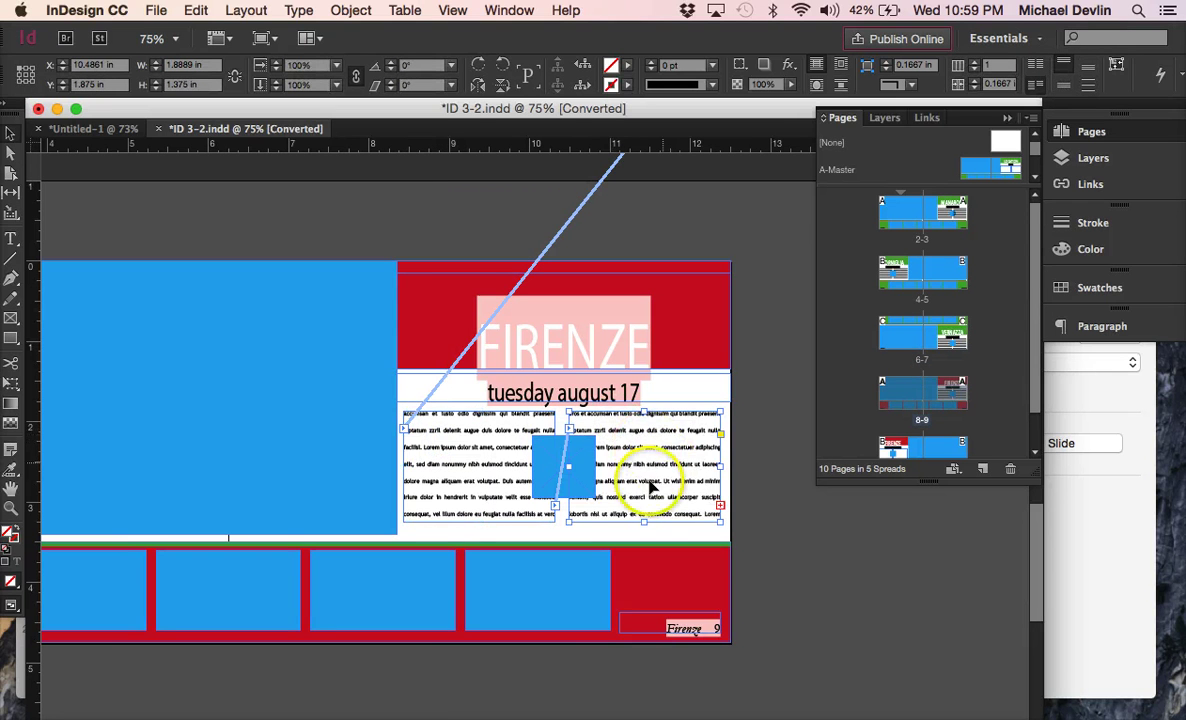
Continue the overset text from page 9 through both text frames on page 10 (Firenze, wednesday august 18)
click(722, 508)
scroll(569, 564, down, 5)
scroll(569, 564, left, 3)
scroll(575, 568, down, 6)
scroll(575, 568, left, 5)
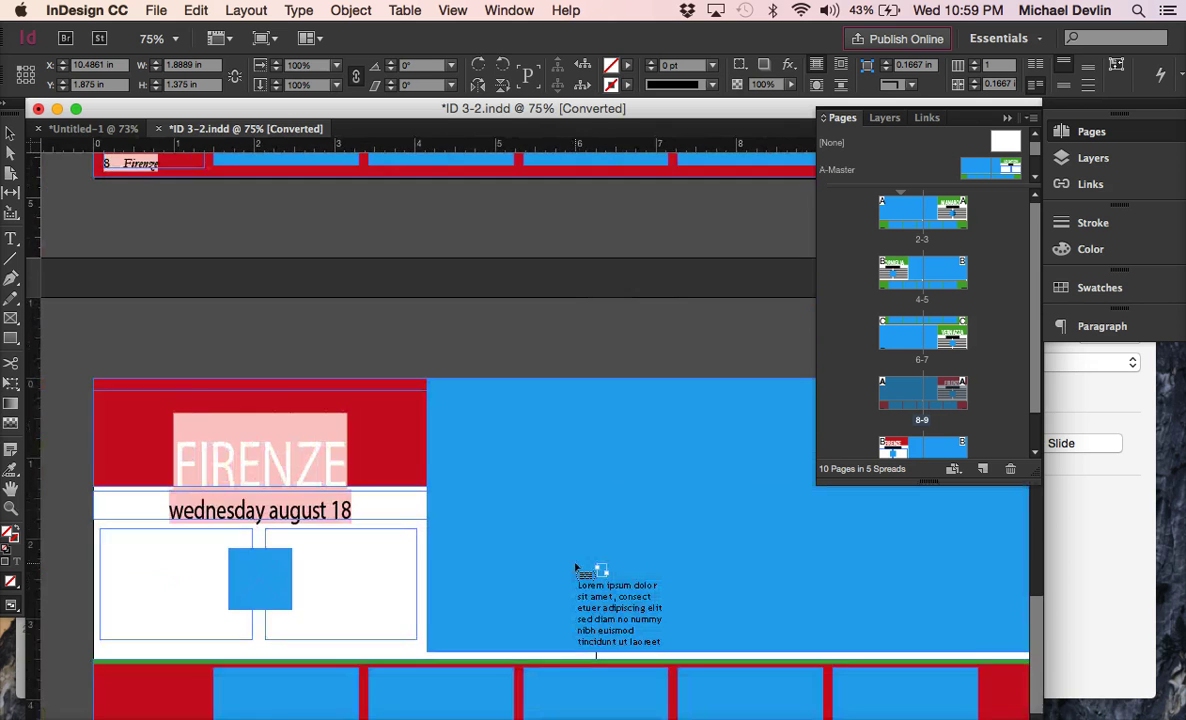
click(210, 468)
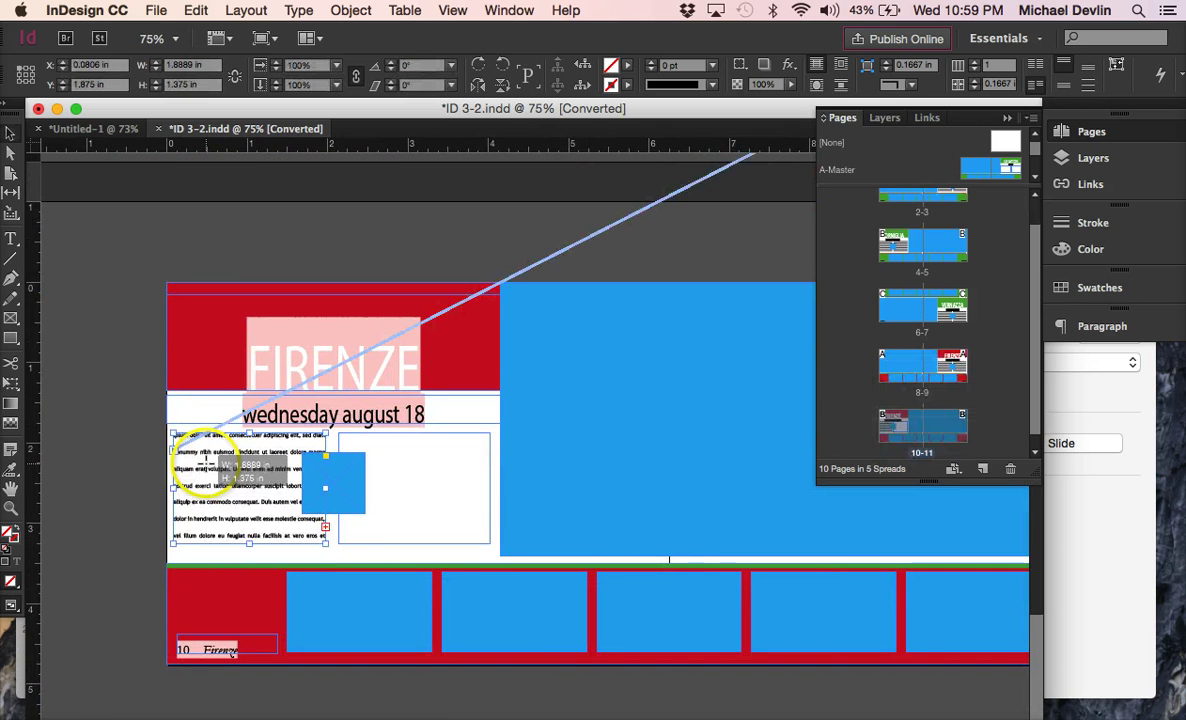
click(325, 533)
click(401, 484)
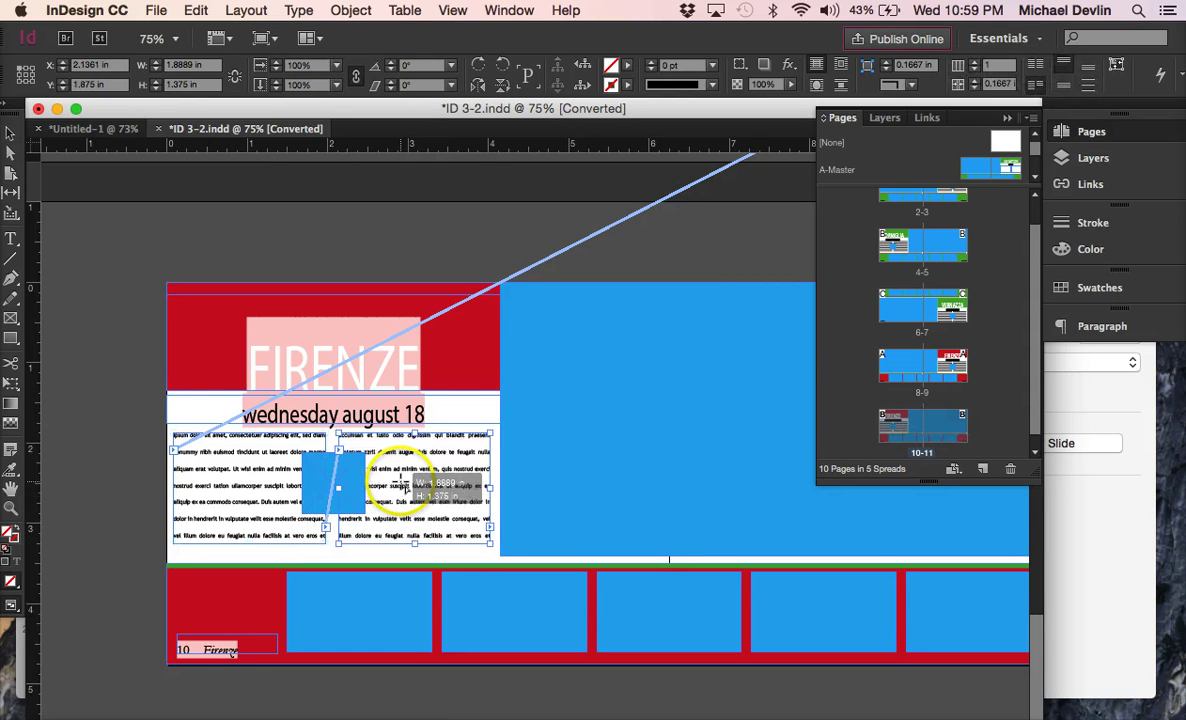
Try flowing the loaded text into the large blue frame beside page 10's text columns, and undo that placement
scroll(477, 512, right, 5)
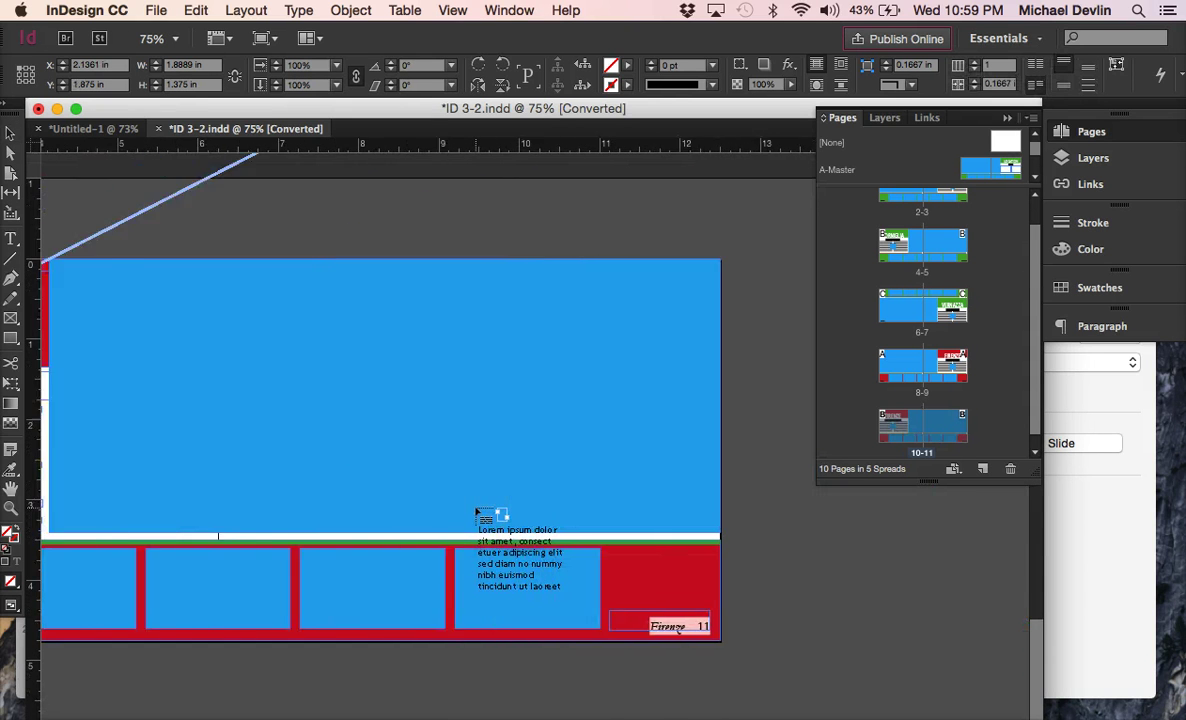
scroll(477, 512, left, 3)
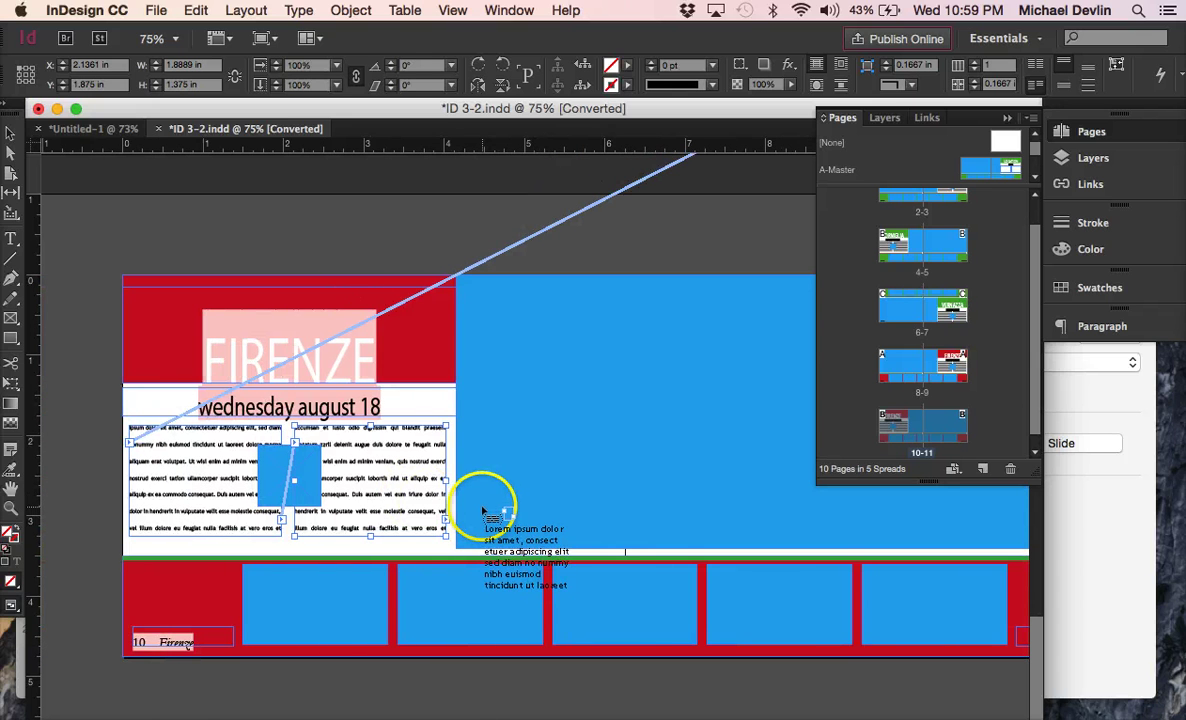
click(483, 512)
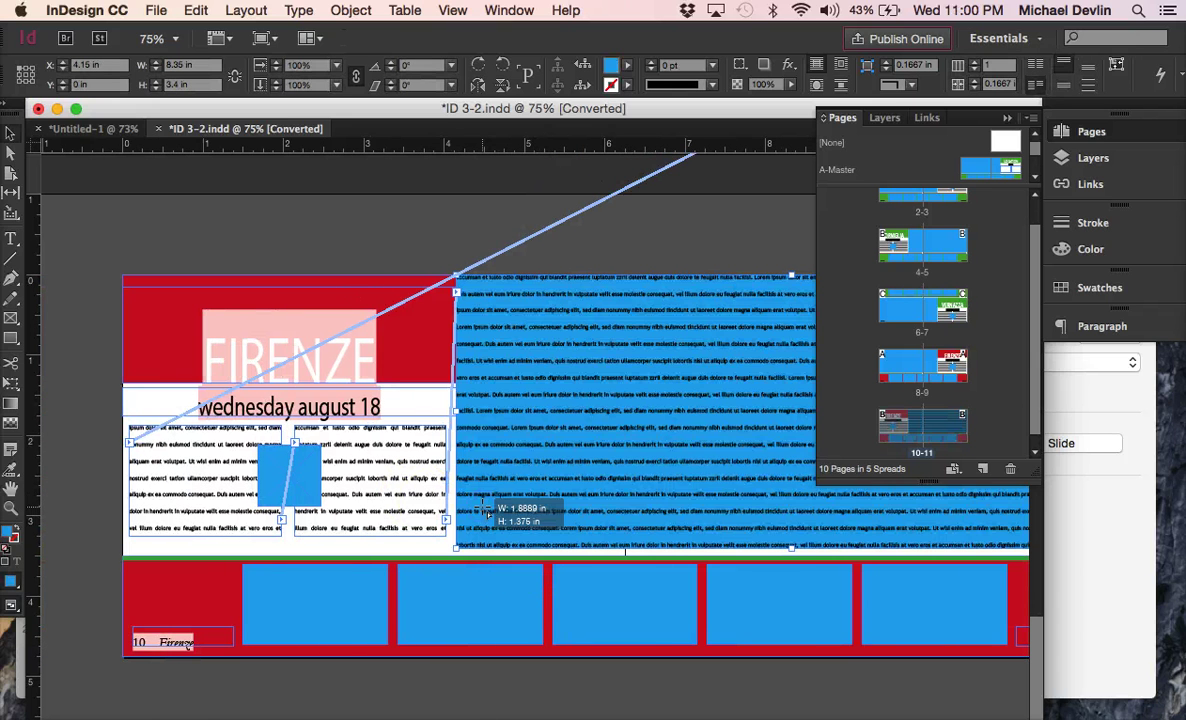
key(super+z)
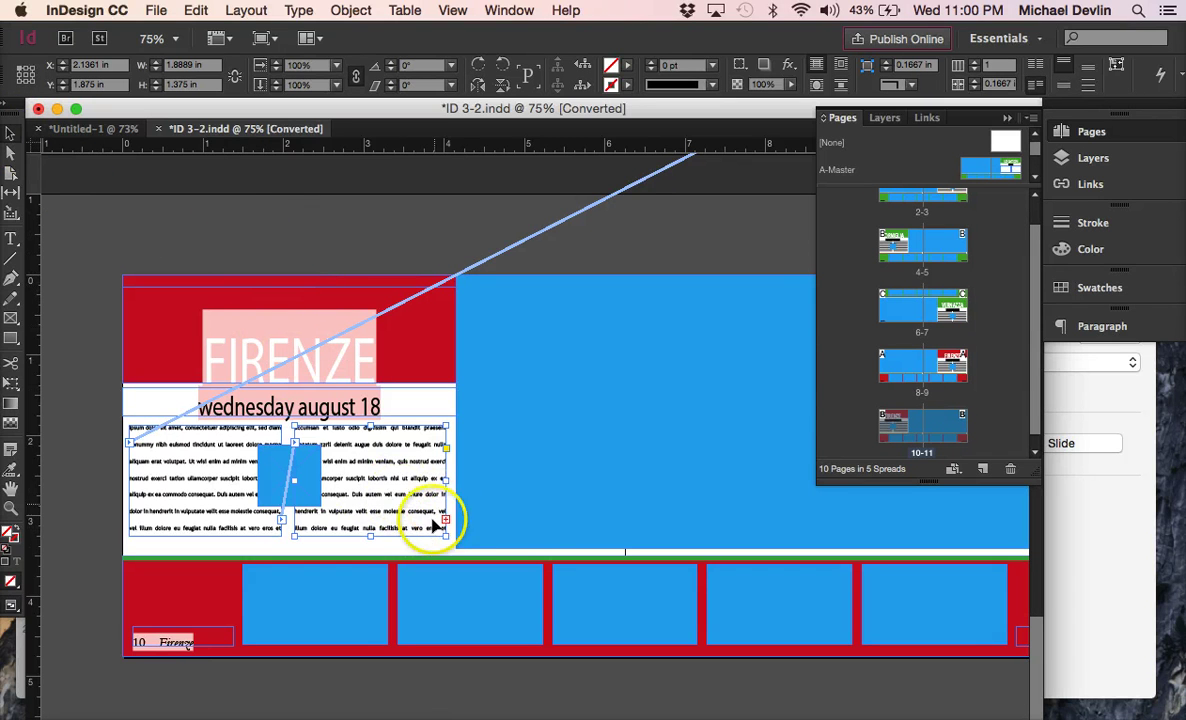
Examine the text threads linking the frames across the spreads, from page 10 back up to page 3
scroll(440, 530, up, 2)
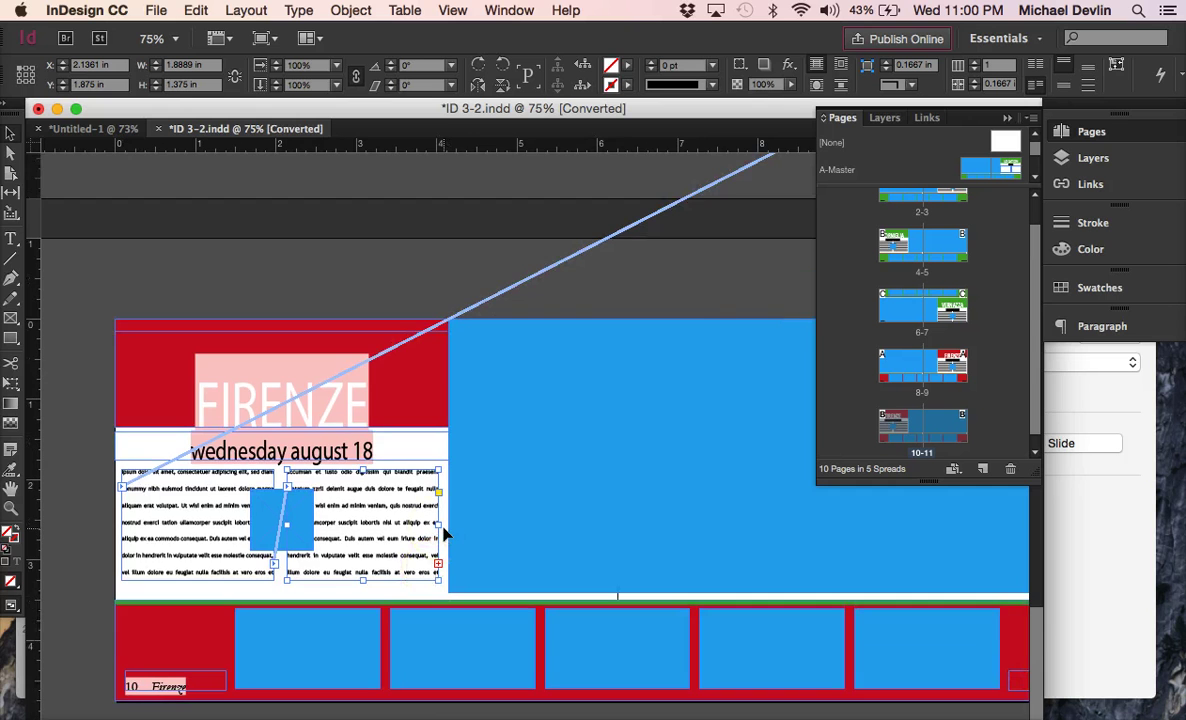
alt+click(500, 426)
alt+click(500, 426)
scroll(500, 426, up, 6)
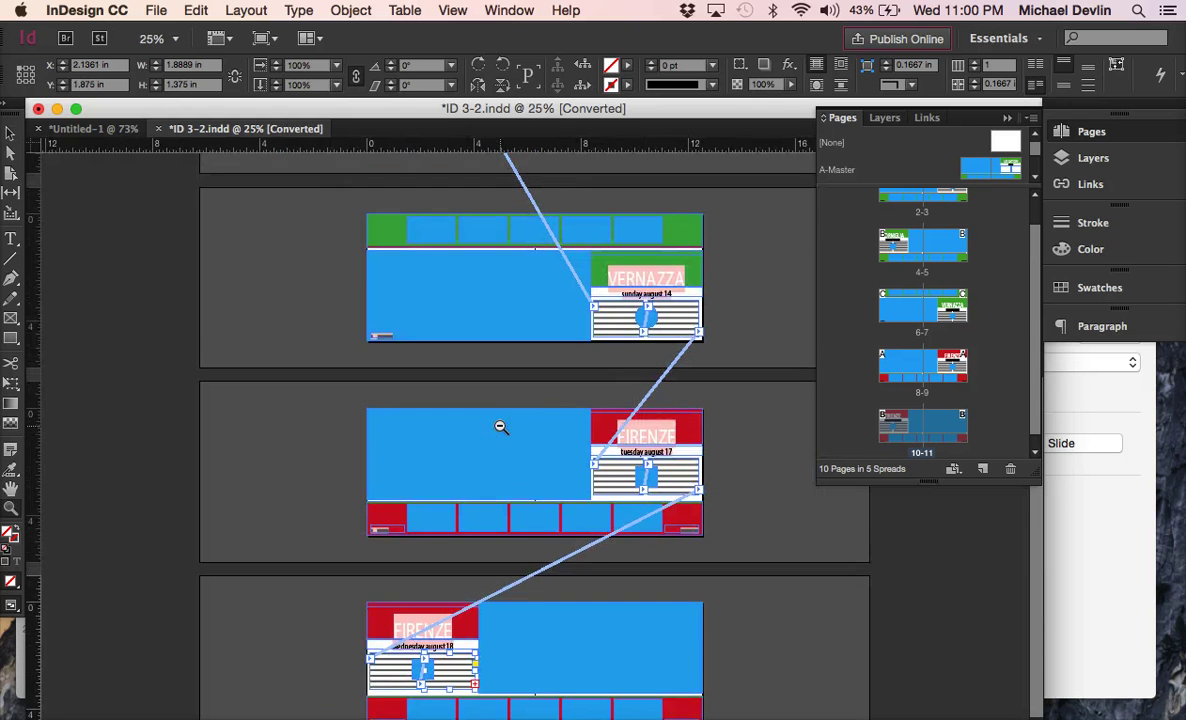
scroll(573, 214, up, 3)
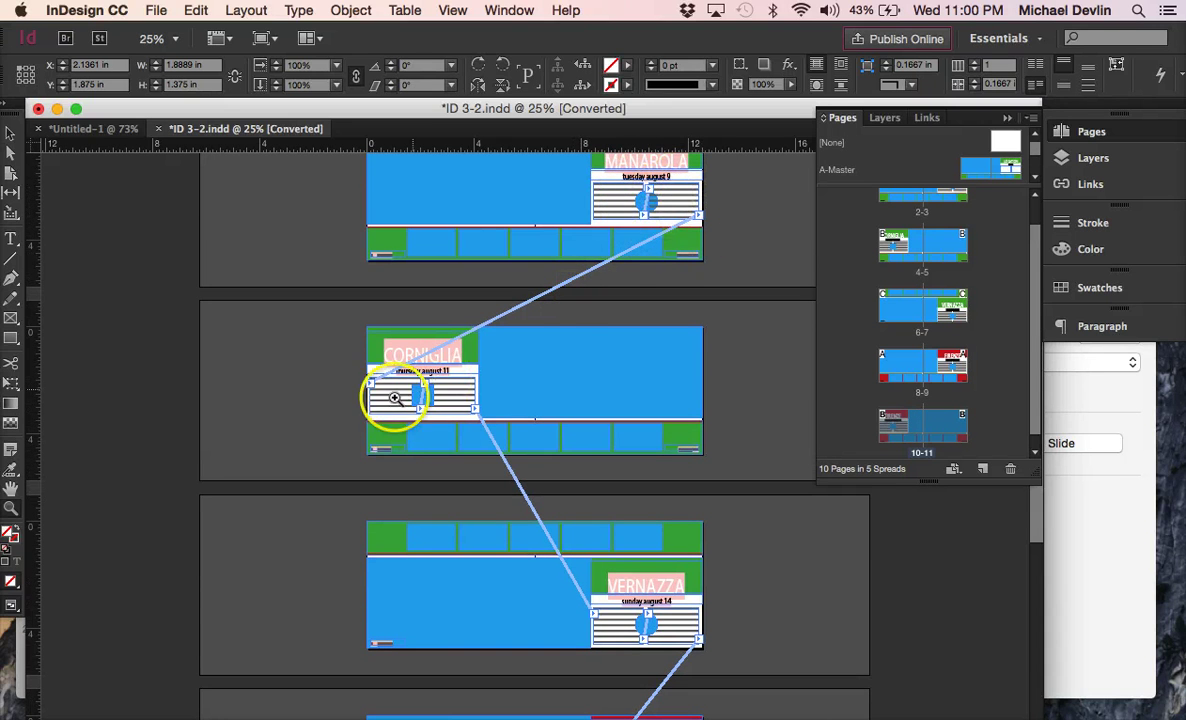
Examine the text threads from the Corniglia page down to page 10, and inspect the two threaded text columns on page 4 up close
scroll(557, 522, down, 6)
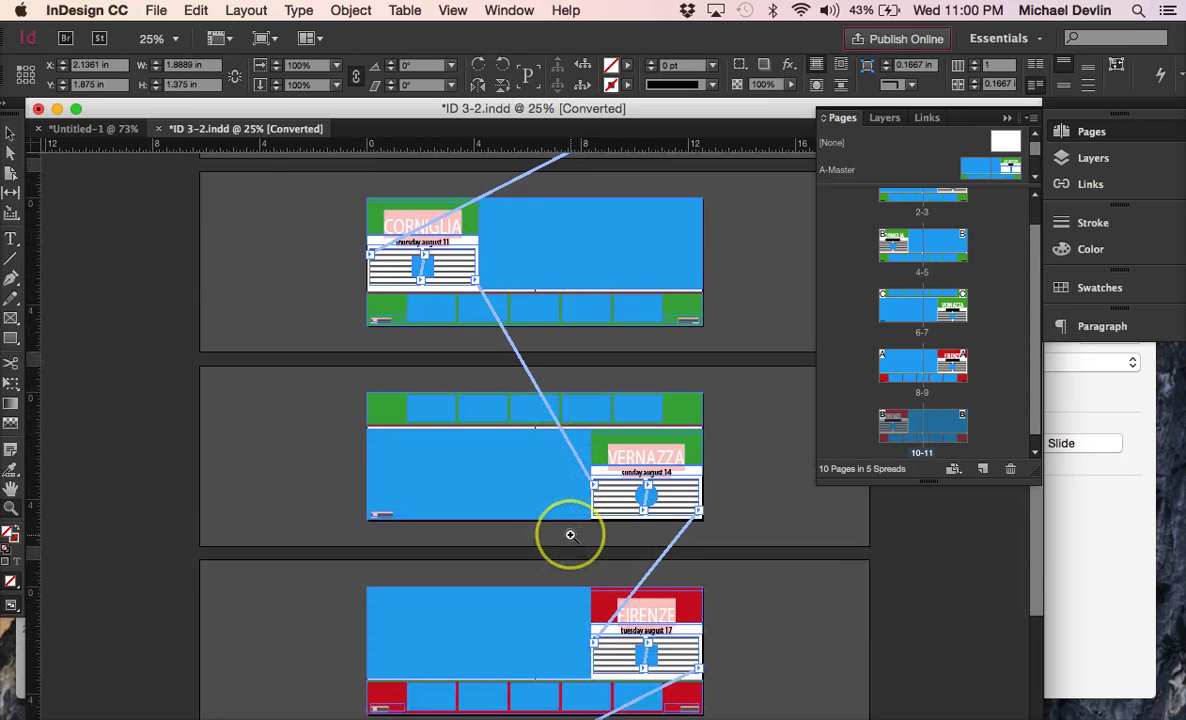
scroll(638, 607, down, 10)
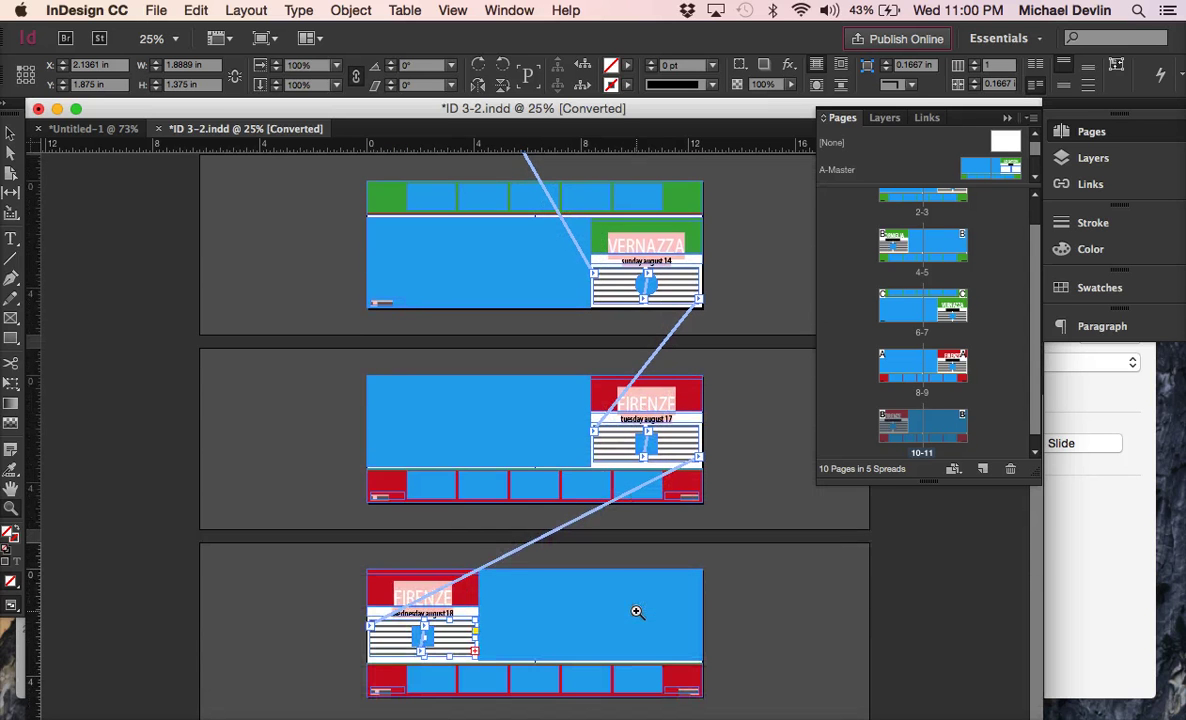
scroll(628, 495, up, 10)
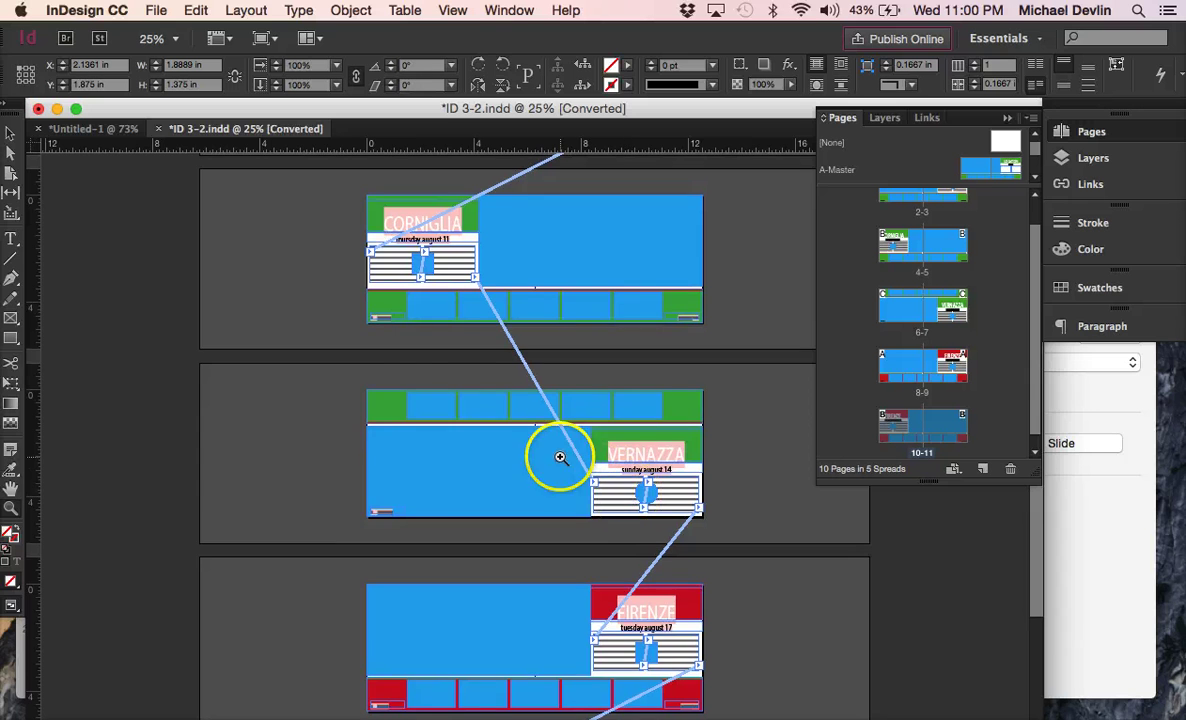
click(462, 267)
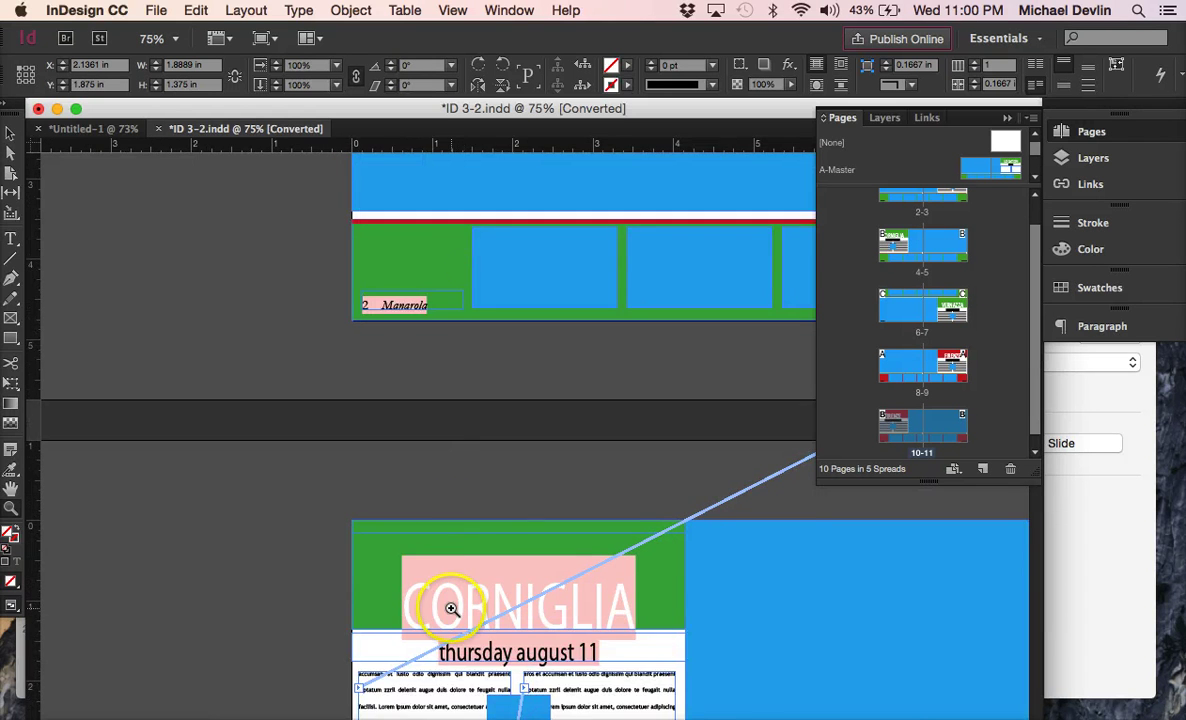
scroll(430, 550, down, 15)
click(420, 360)
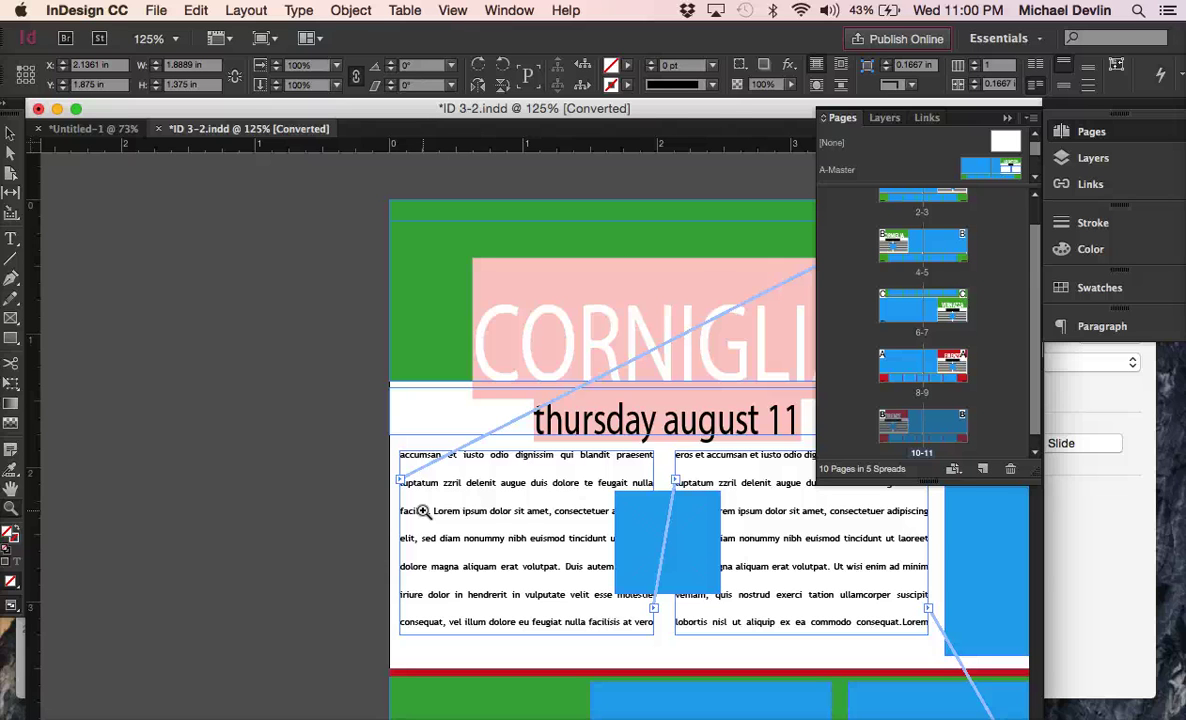
scroll(423, 511, right, 3)
scroll(543, 490, down, 3)
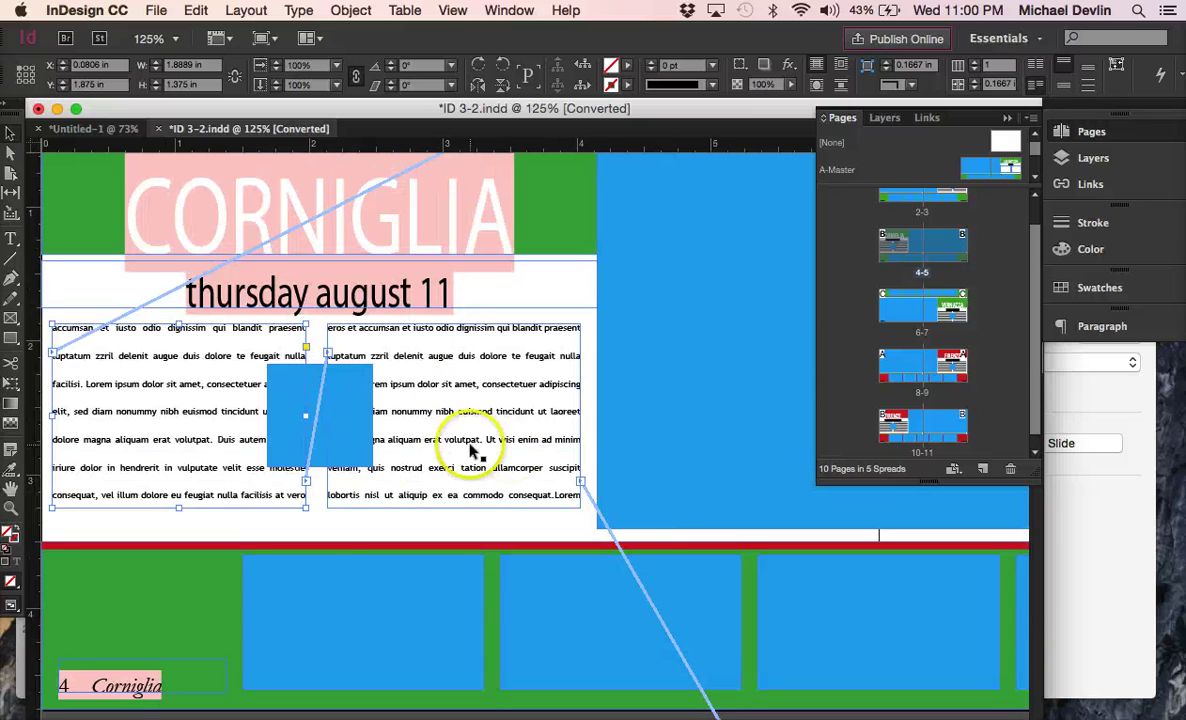